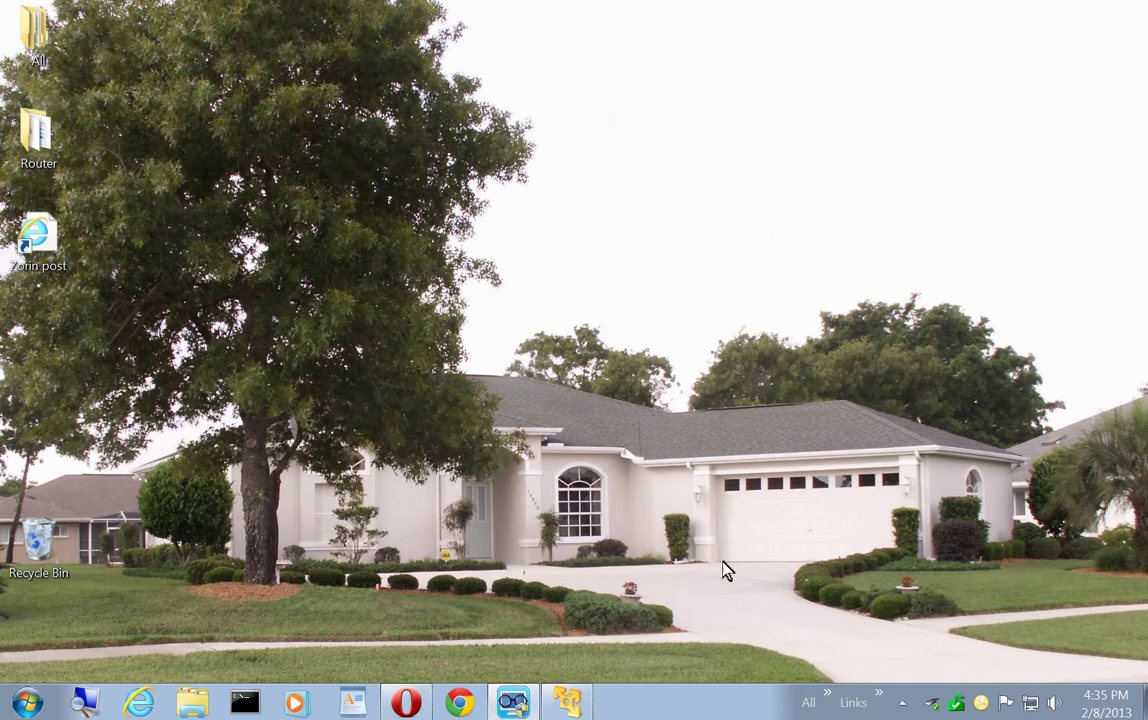
# Launch VMware Player from the Programs group of the host's All shortcuts collection.
pyautogui.click(828, 700)
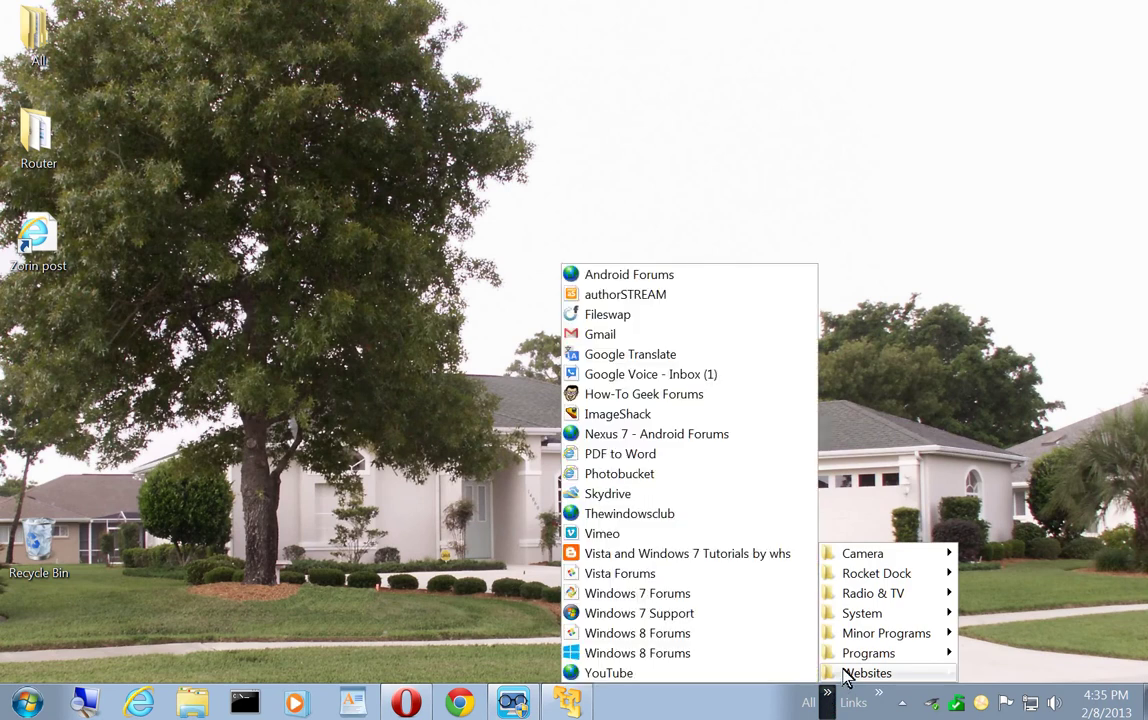
pyautogui.moveTo(847, 658)
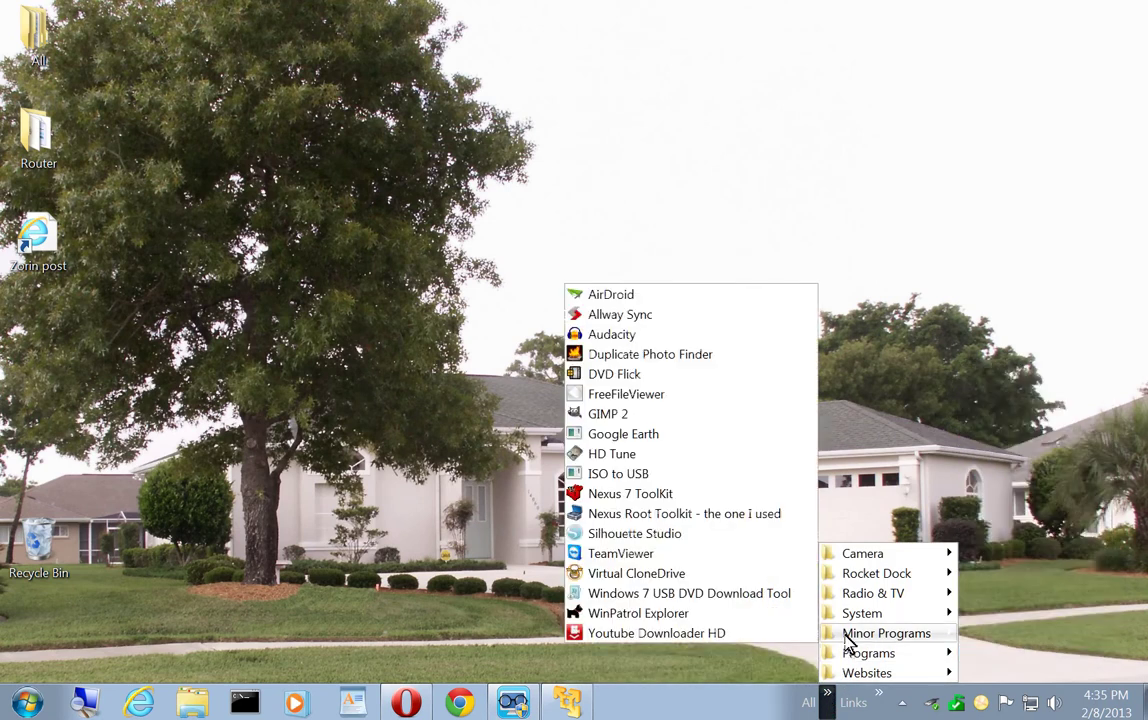
pyautogui.moveTo(850, 617)
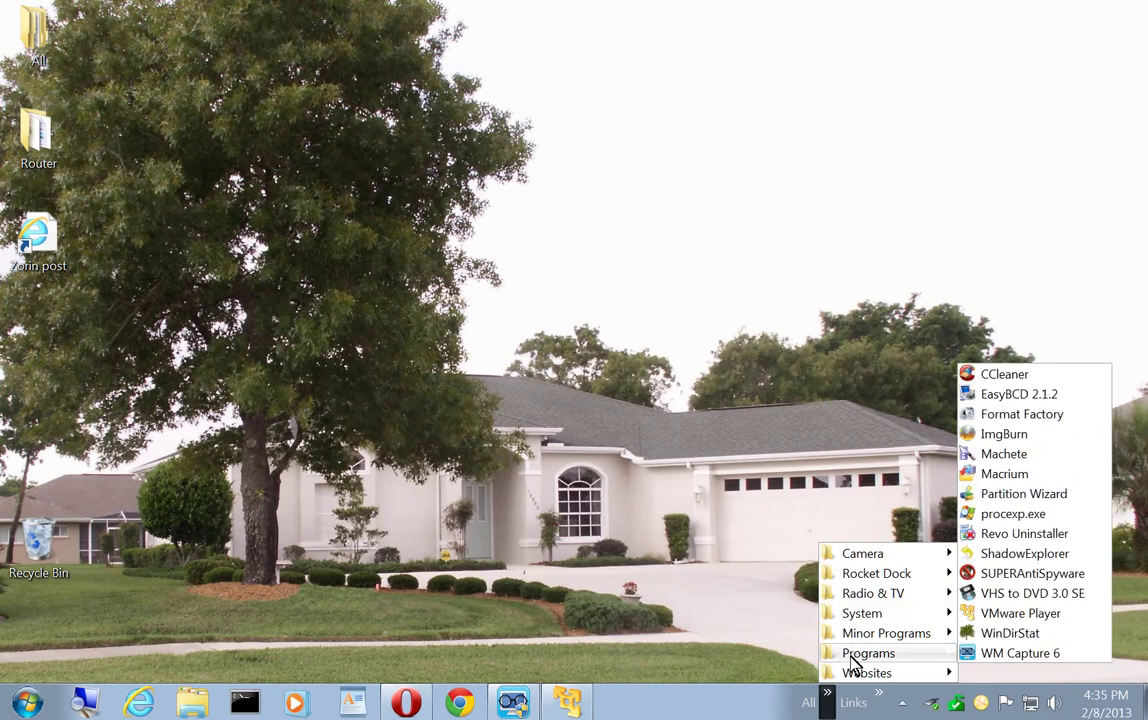
pyautogui.click(1007, 620)
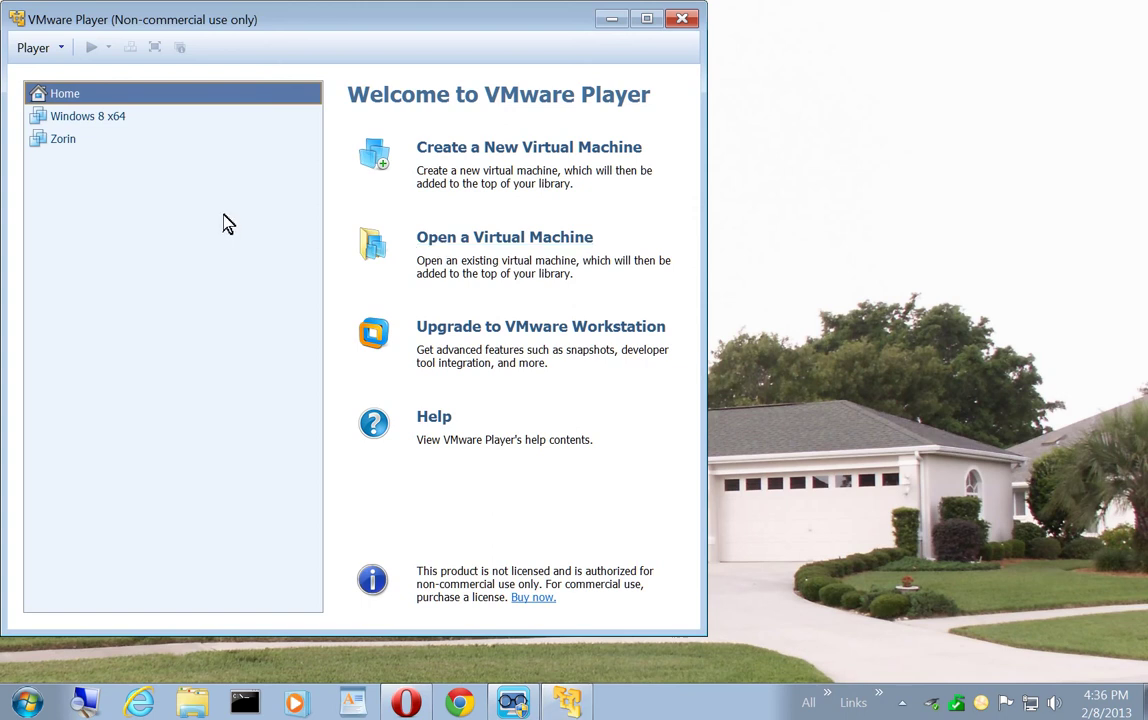
# Start the Windows 8 x64 virtual machine and go from its Start screen to the desktop.
pyautogui.click(100, 120)
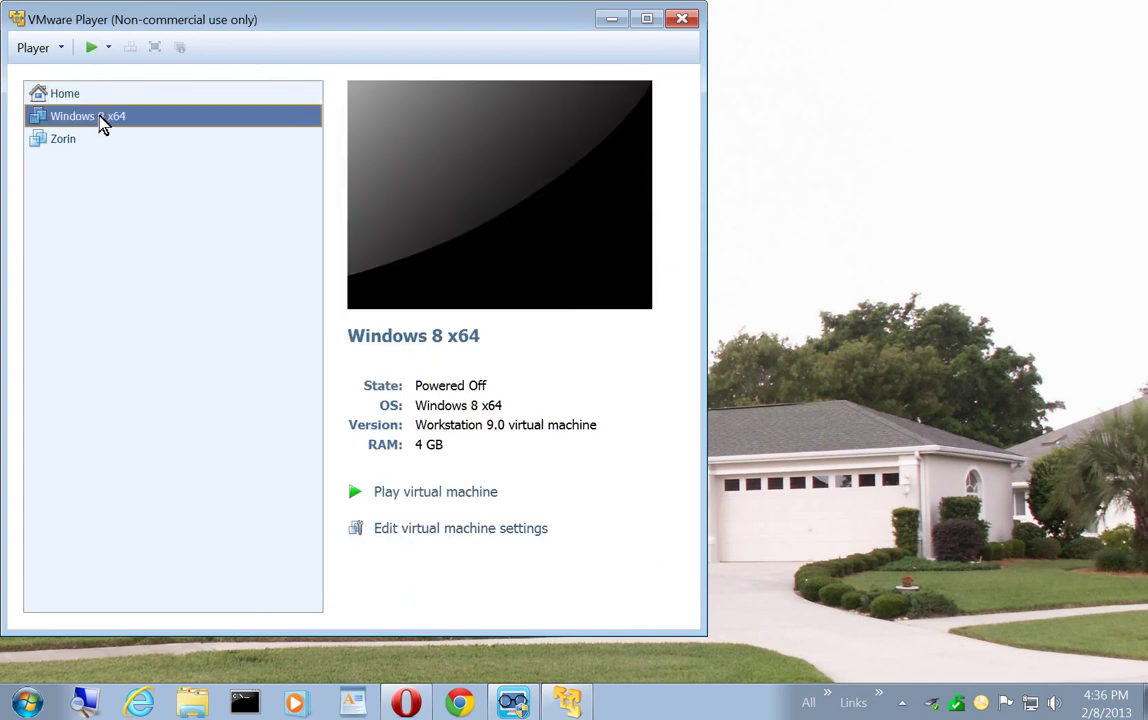
pyautogui.click(407, 496)
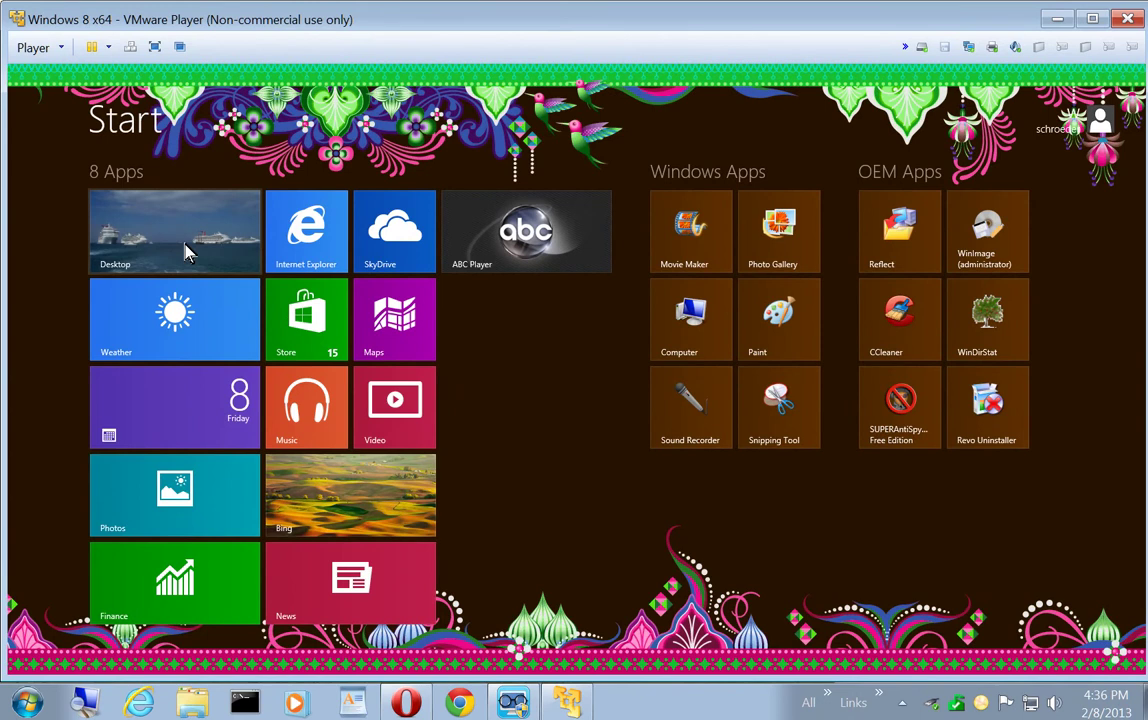
pyautogui.click(185, 252)
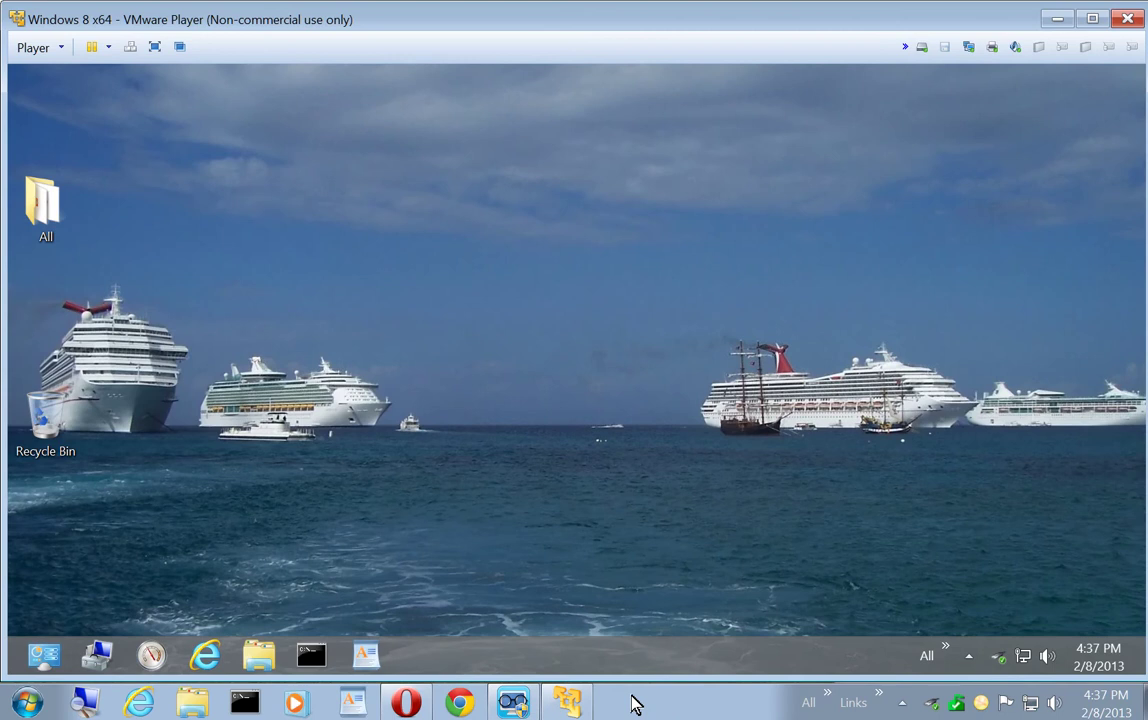
# View the Libraries window on the host and in the Windows 8 guest, closing each one after viewing.
pyautogui.click(193, 706)
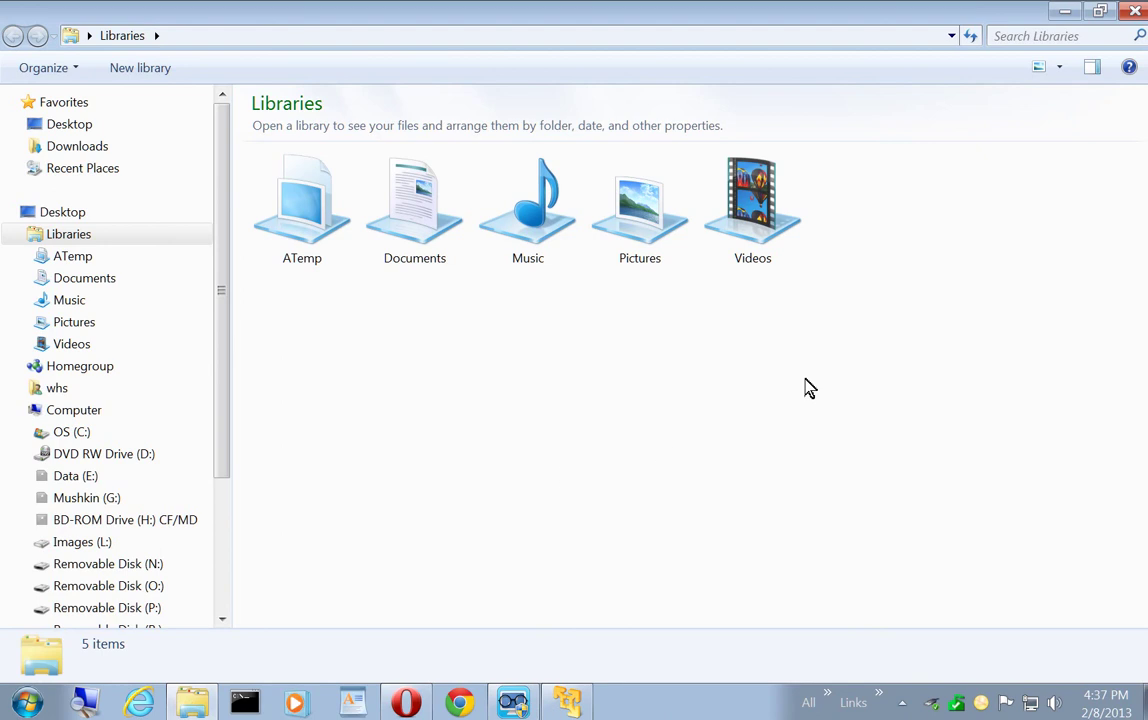
pyautogui.click(1134, 24)
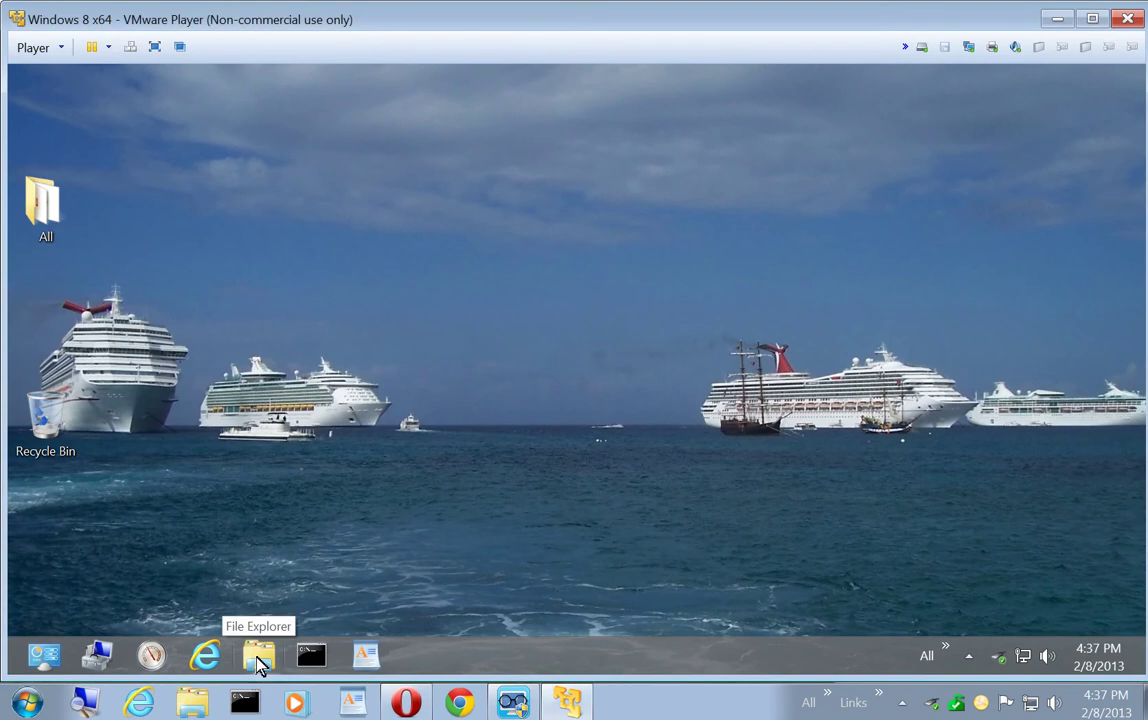
pyautogui.click(258, 658)
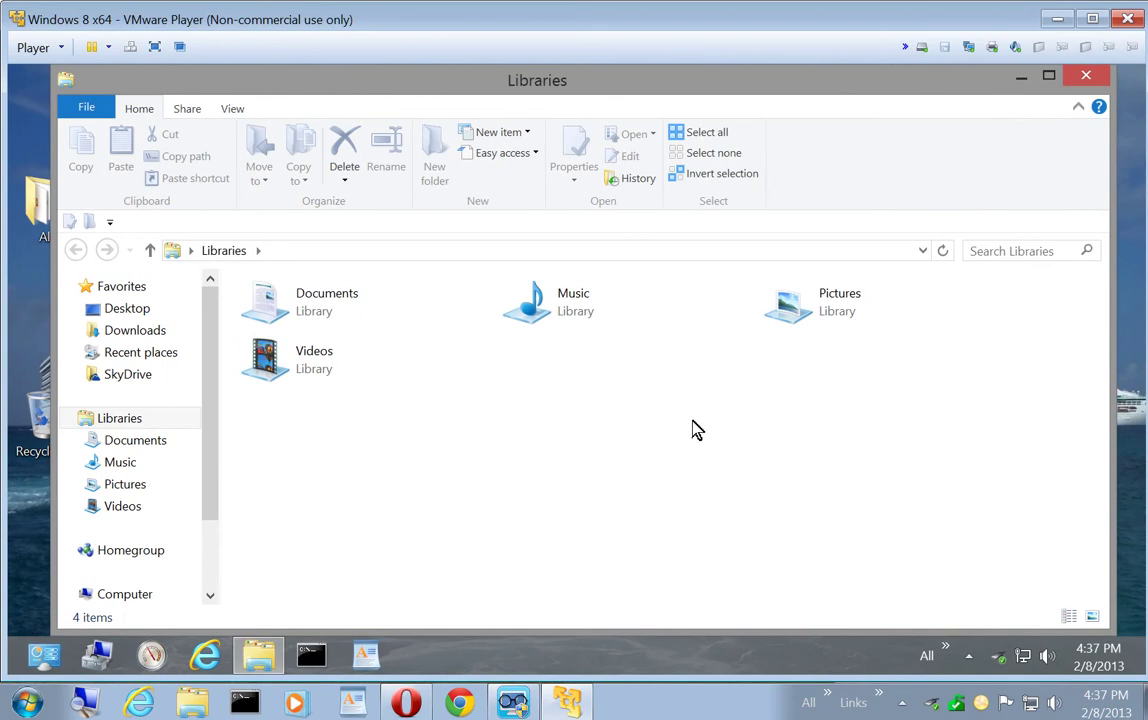
pyautogui.click(1088, 80)
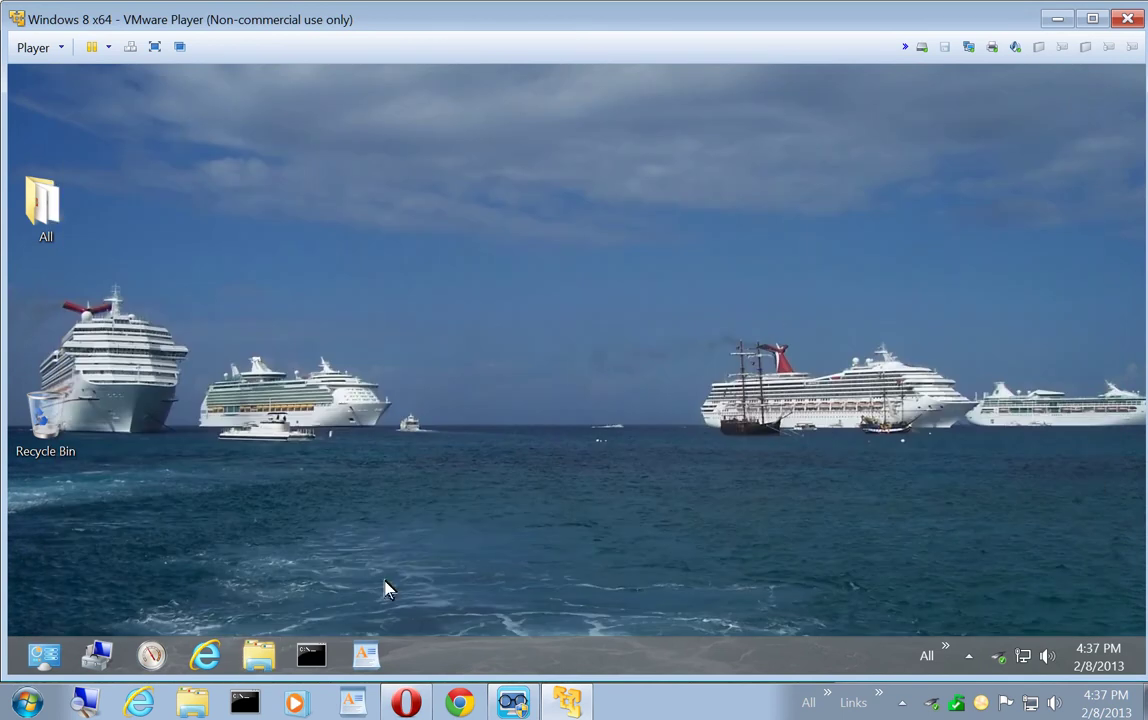
# Open an administrator Command Prompt in the Windows 8 guest and try to run "vsaadmin list shadowstorage".
pyautogui.click(311, 658)
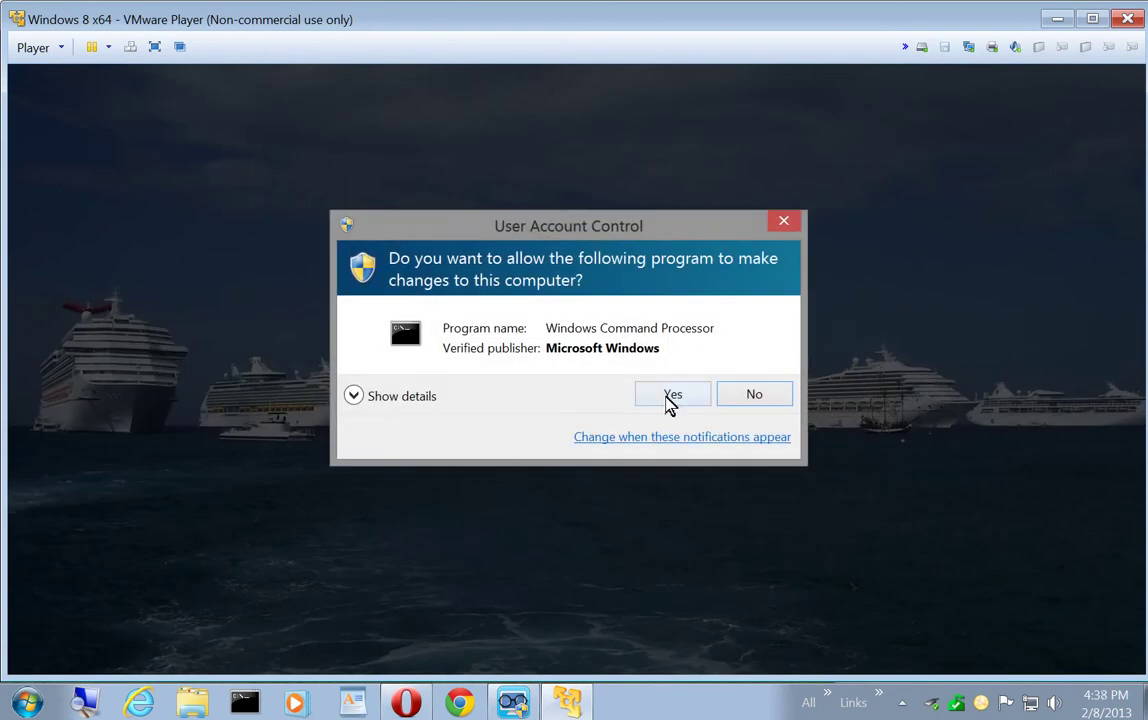
pyautogui.click(671, 397)
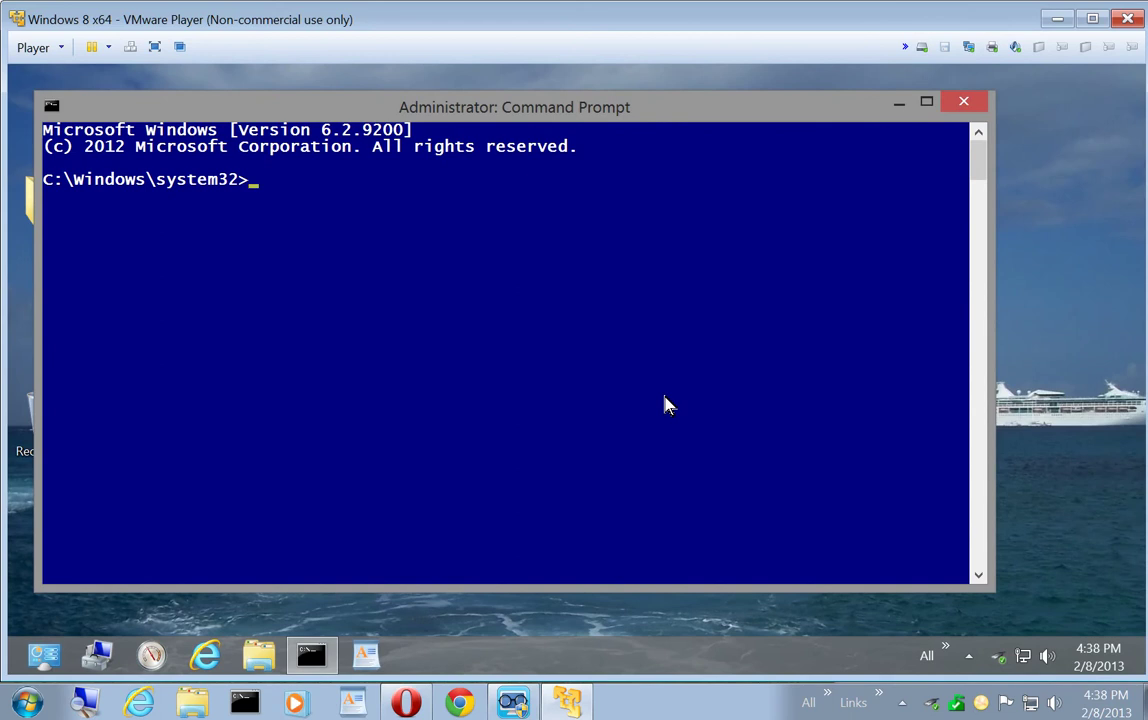
pyautogui.write('vsaadmin l')
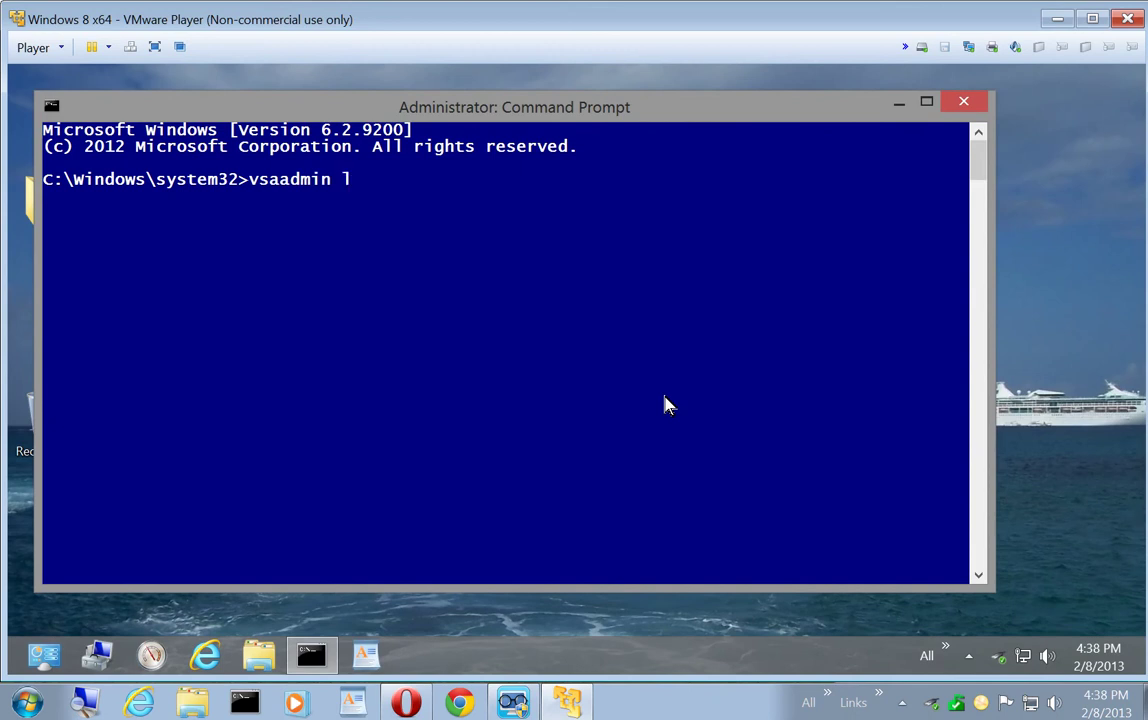
pyautogui.write('ist shadowstorage')
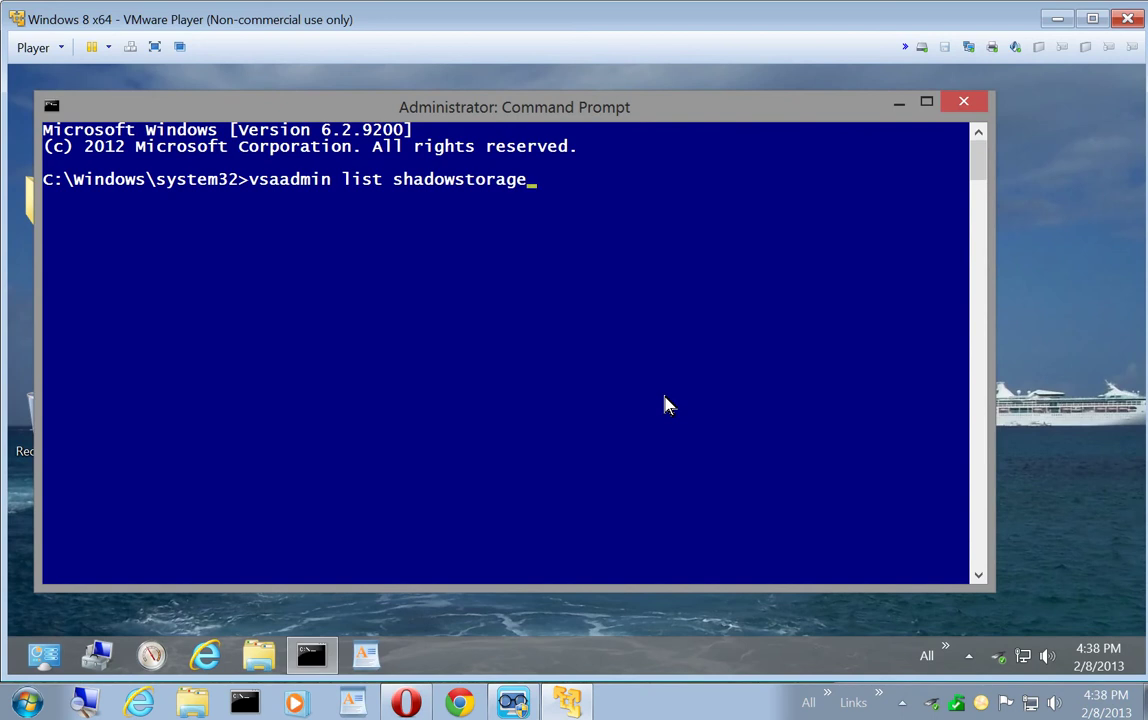
pyautogui.press('Return')
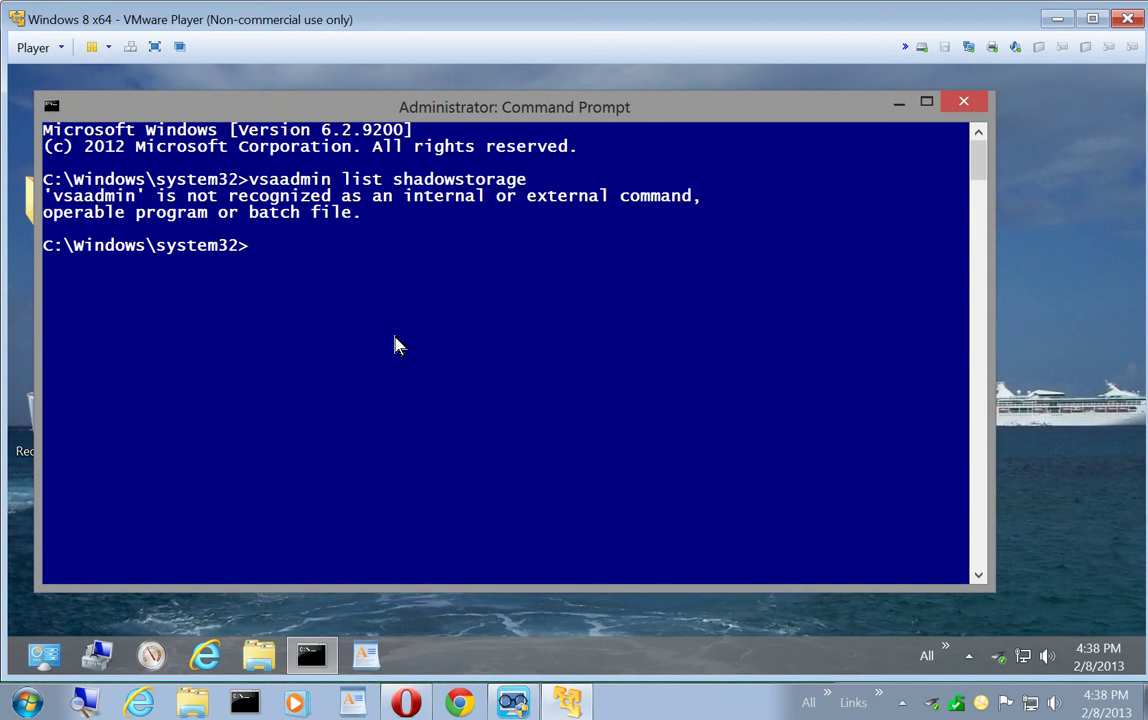
# List the guest's shadow copy storage with "vssadmin list shadowstorage" and close the Command Prompt.
pyautogui.write('vssadmin lis')
pyautogui.write('t')
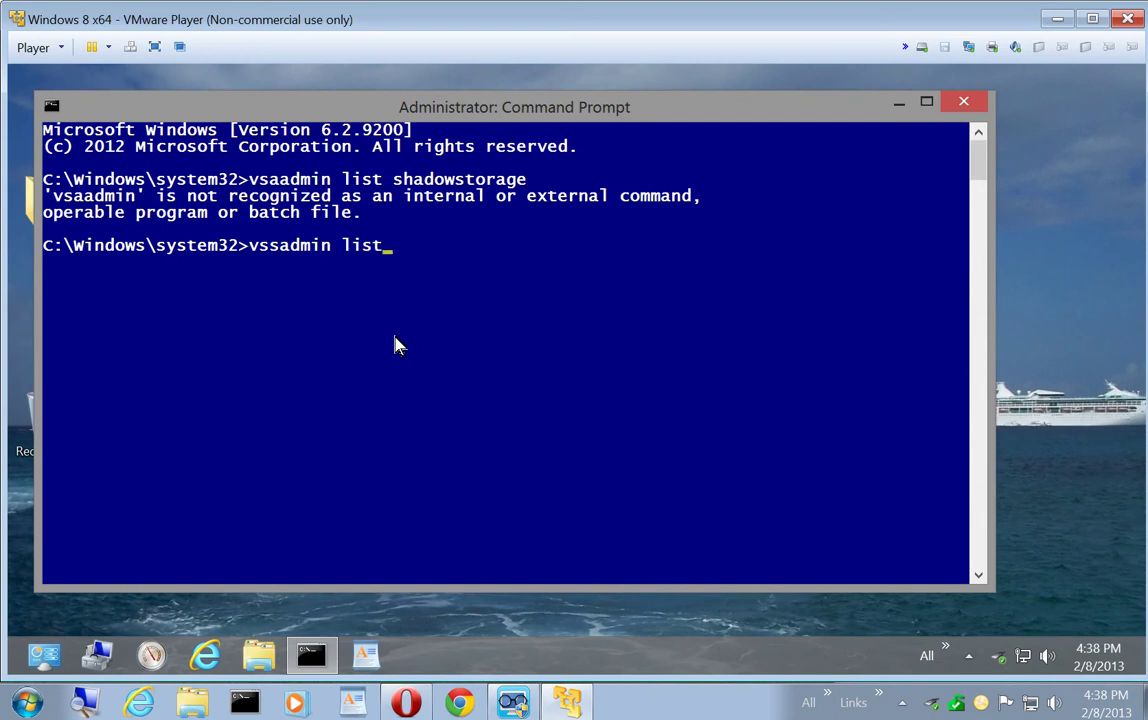
pyautogui.write(' shadowstorage')
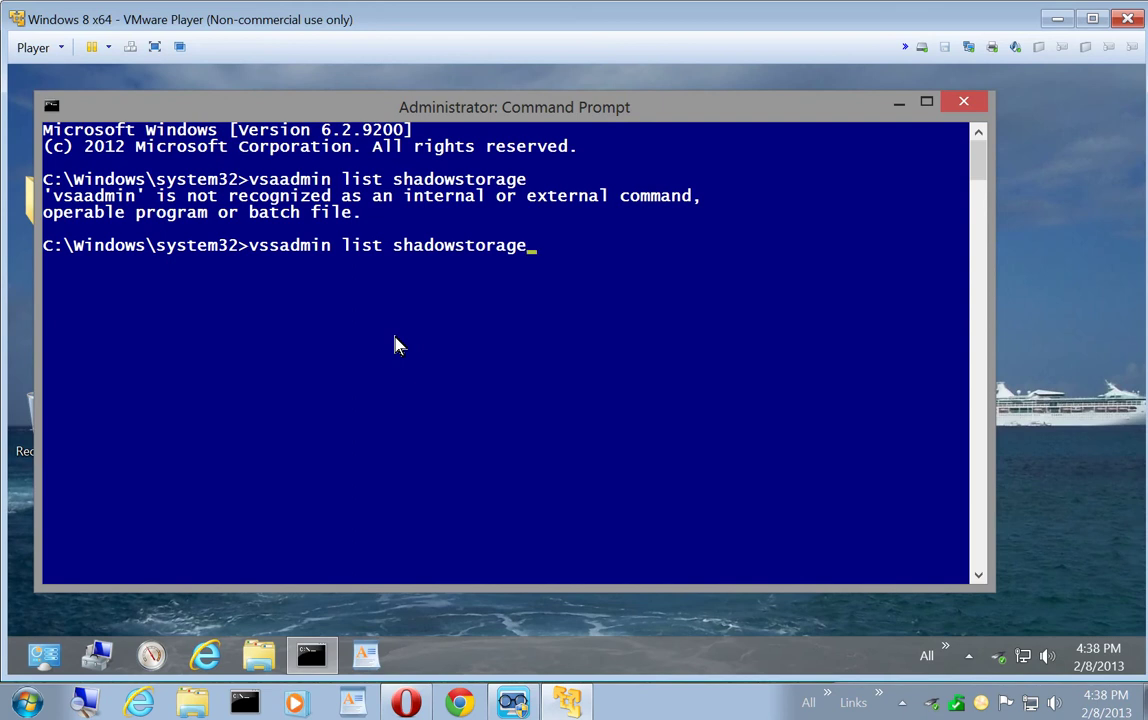
pyautogui.press('Return')
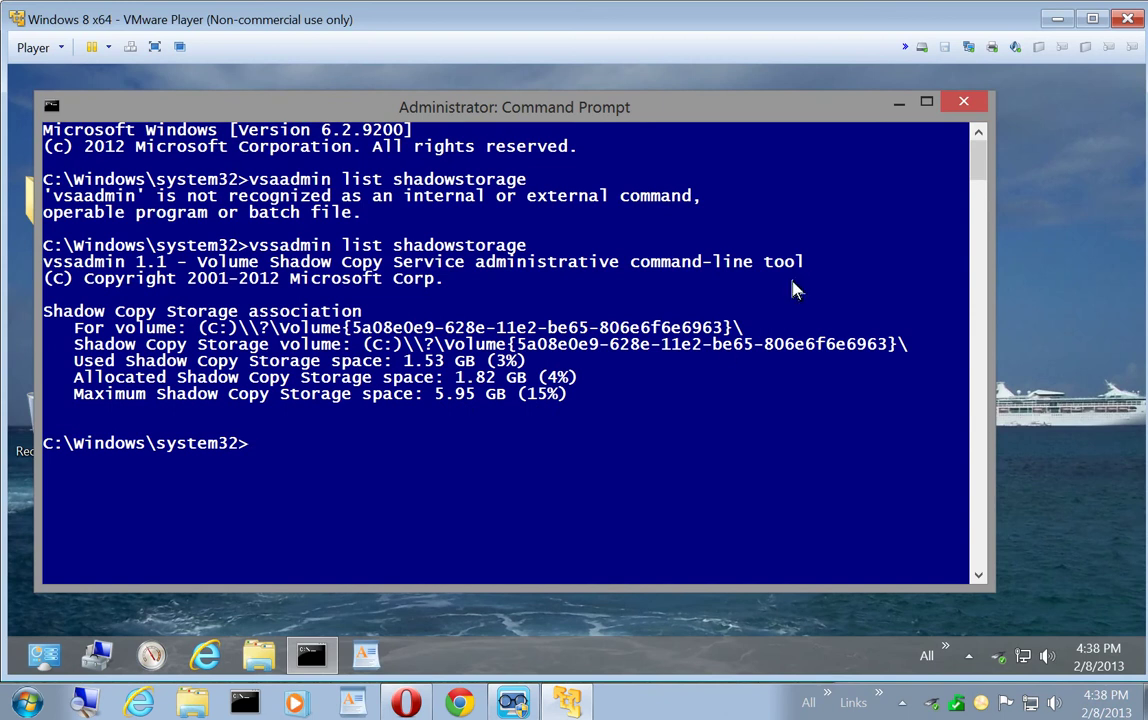
pyautogui.click(962, 102)
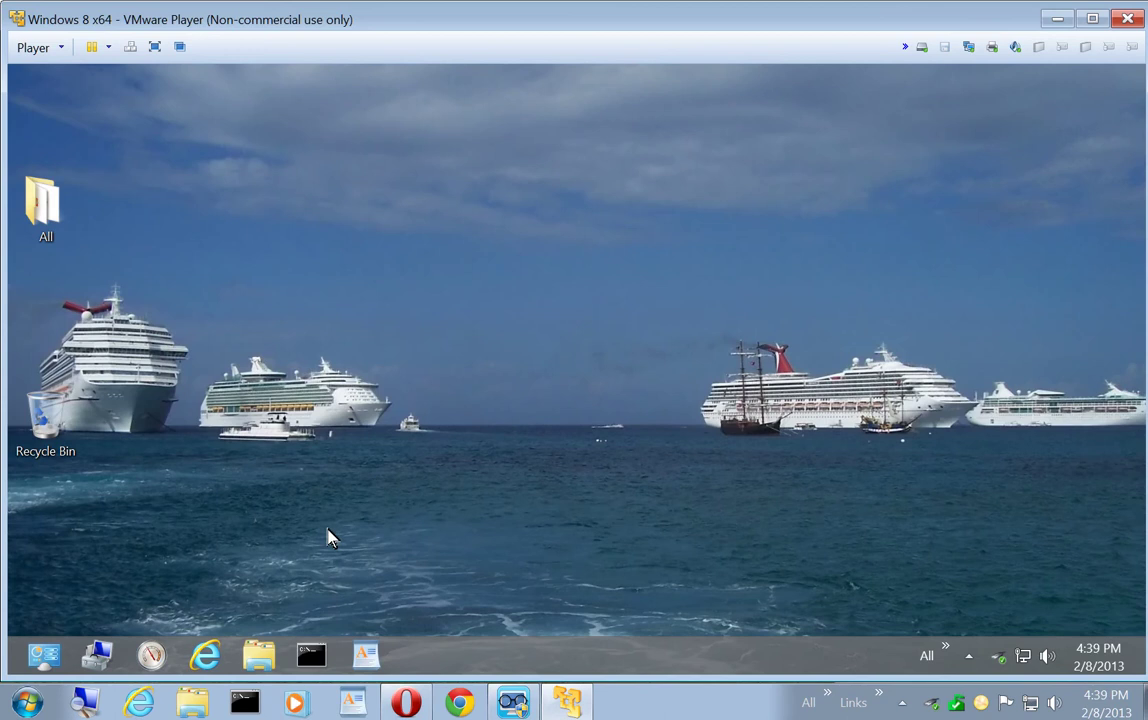
# Check for Windows updates under System and Security in the guest's Control Panel and close the window.
pyautogui.click(42, 656)
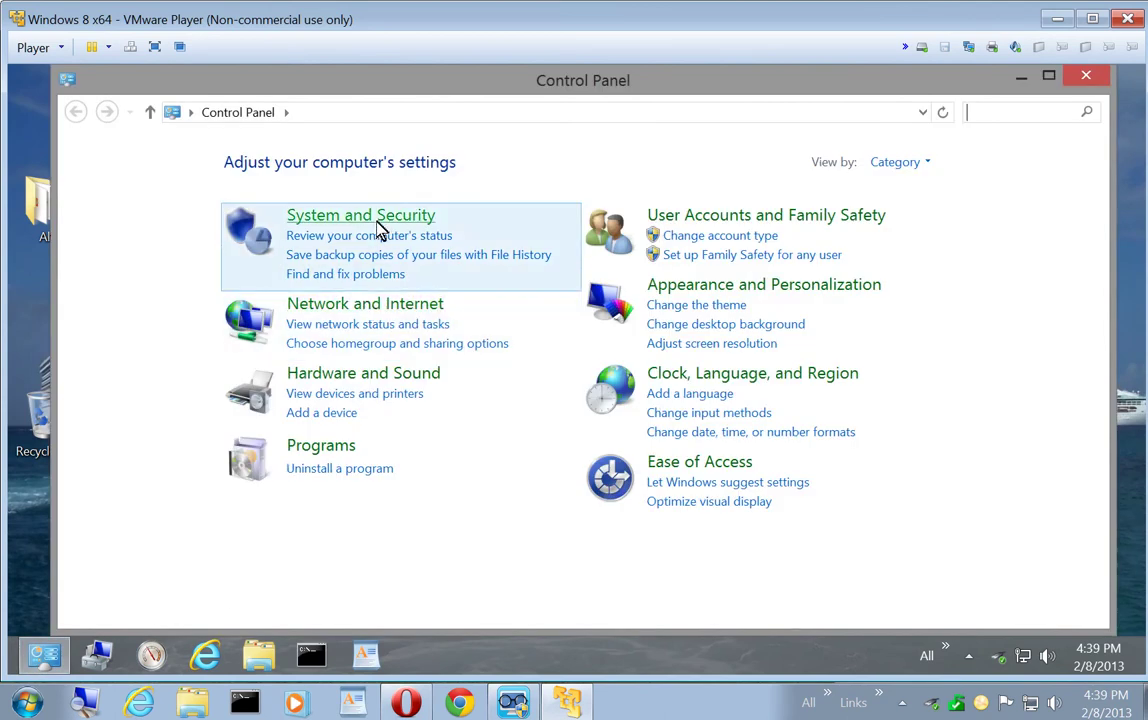
pyautogui.click(378, 217)
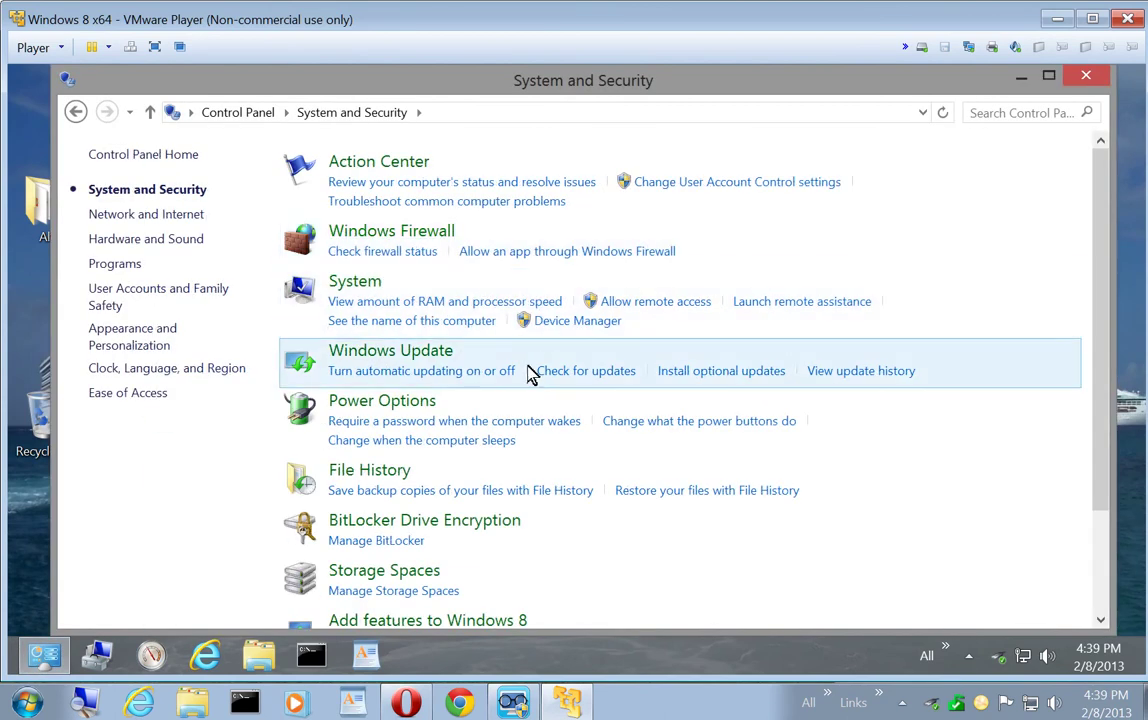
pyautogui.click(559, 375)
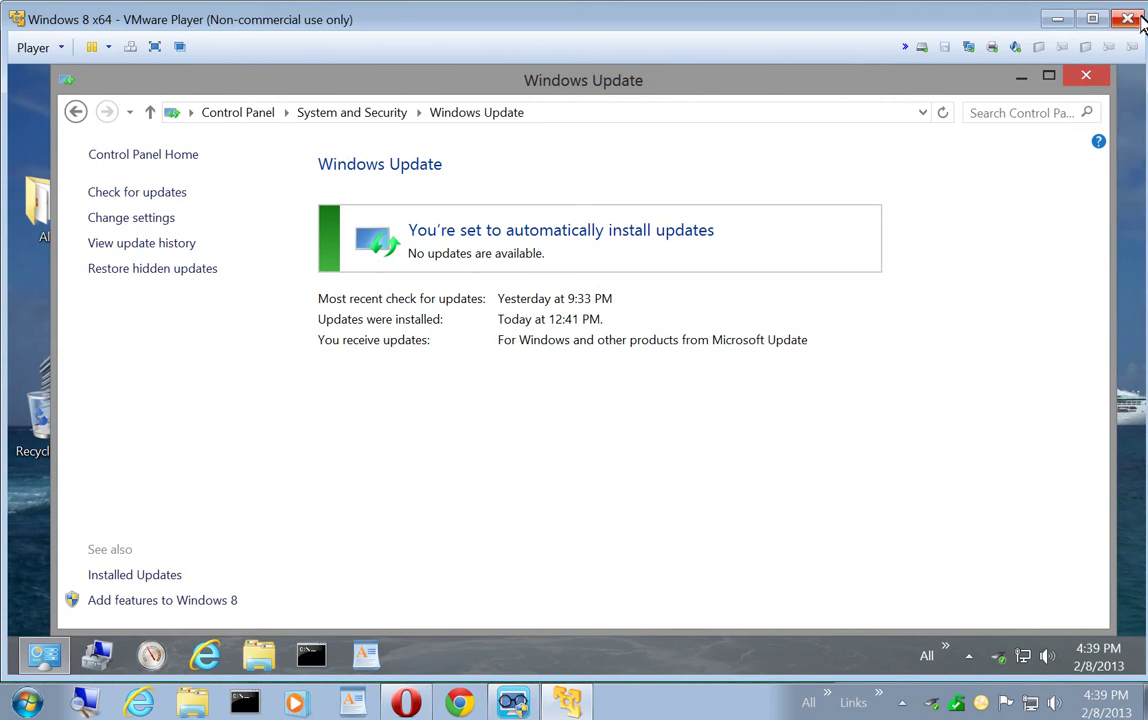
pyautogui.click(1091, 79)
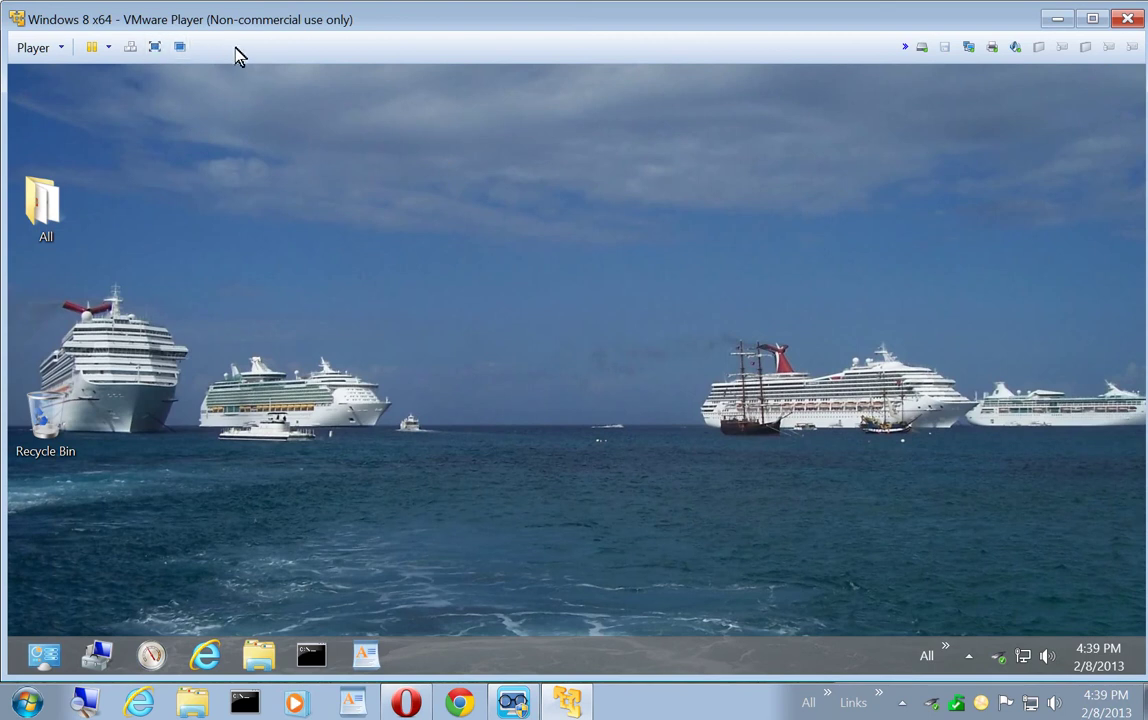
# Switch the virtual machine to full screen, then pin and unpin its control bar.
pyautogui.click(153, 48)
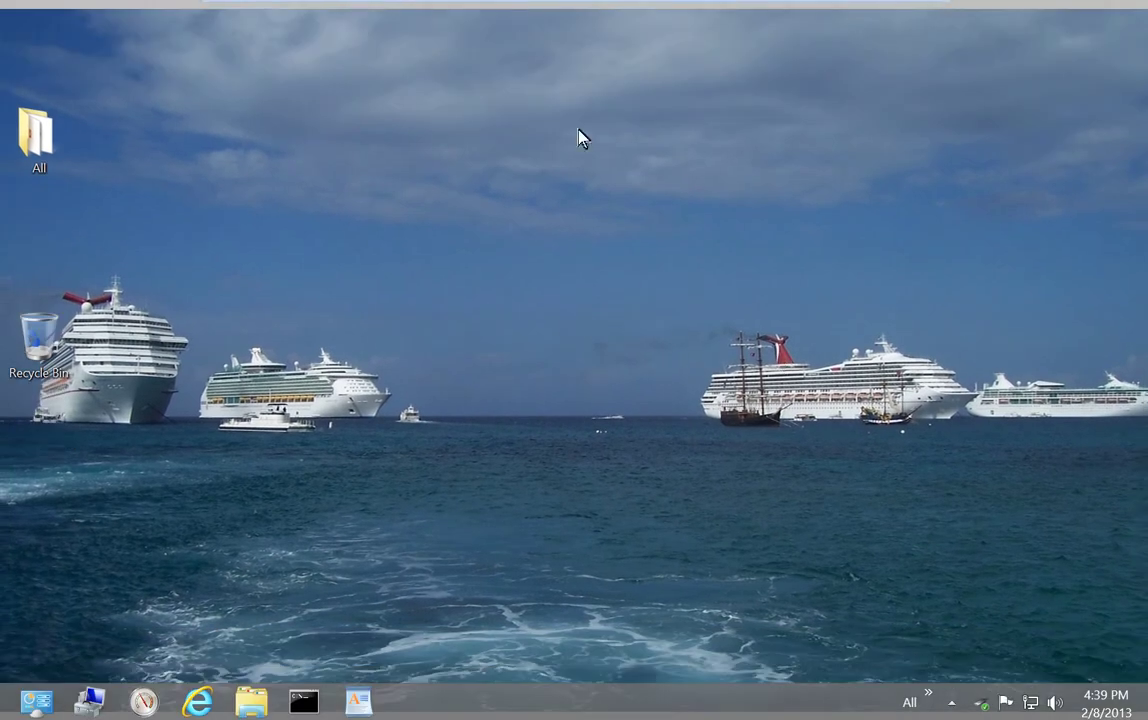
pyautogui.moveTo(542, 10)
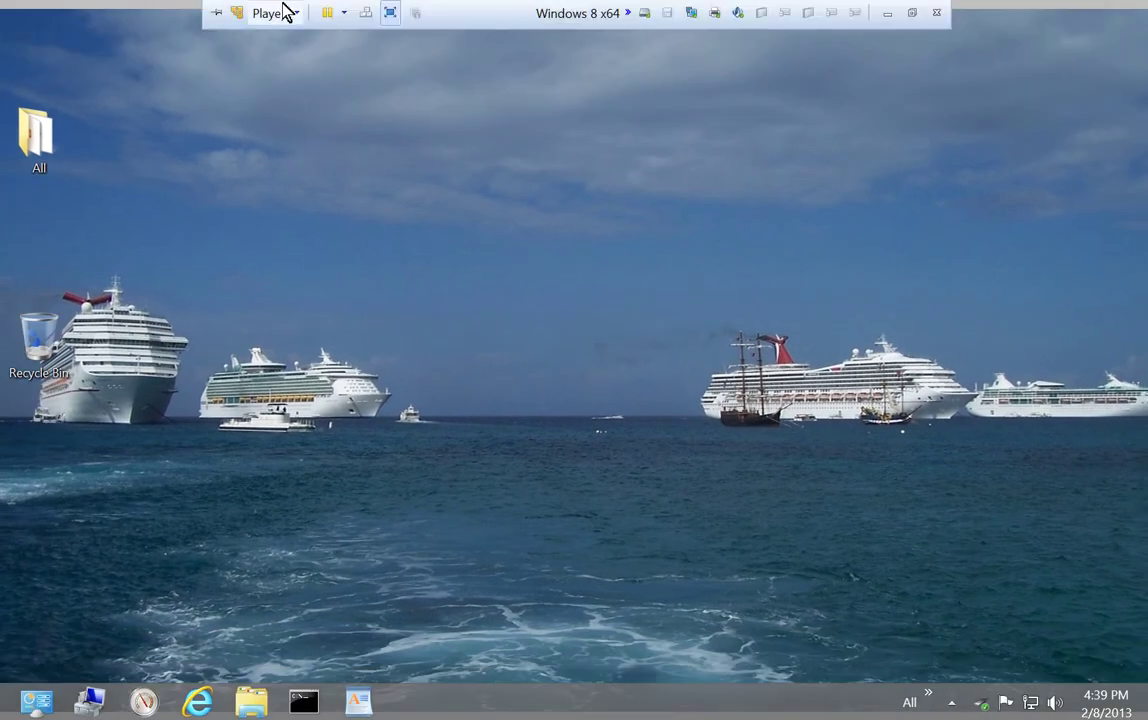
pyautogui.click(217, 12)
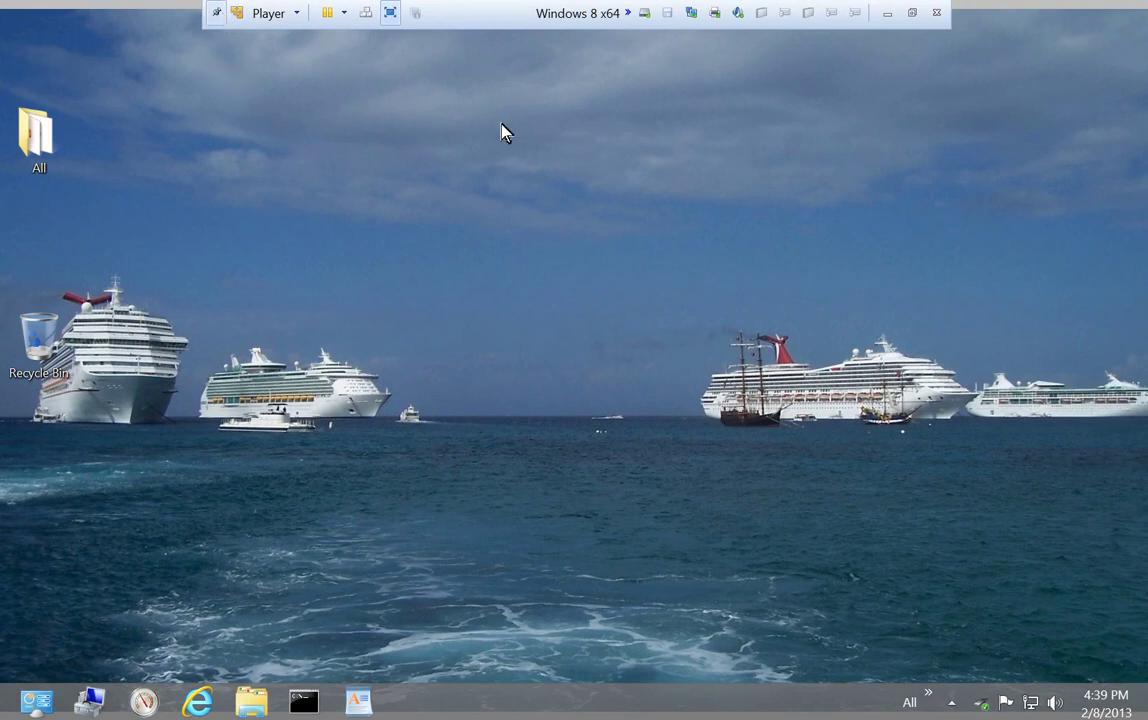
pyautogui.click(216, 14)
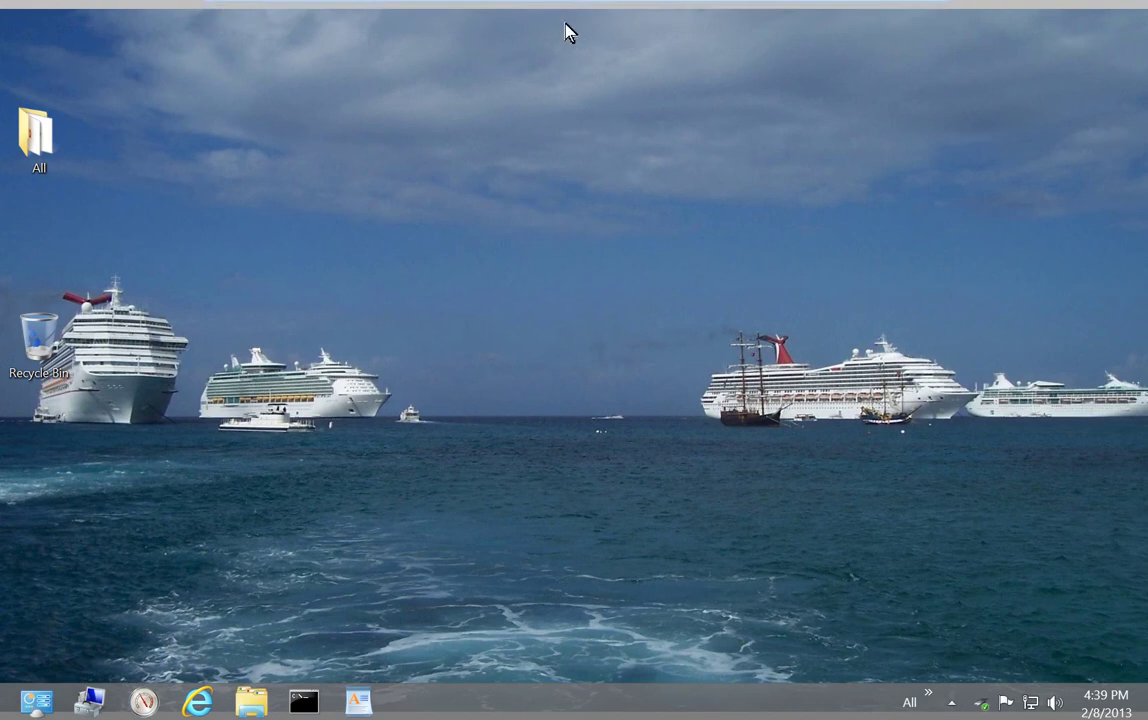
# Return the virtual machine from full screen to a window, then minimize and restore that window.
pyautogui.moveTo(584, 8)
pyautogui.moveTo(292, 8)
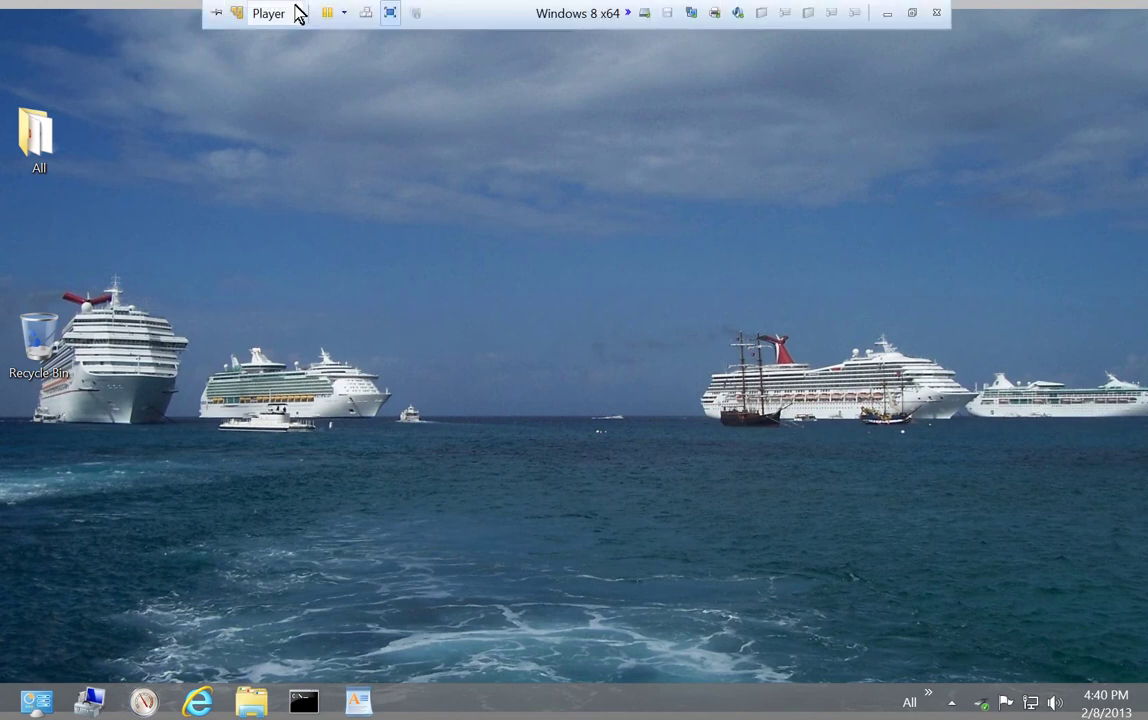
pyautogui.click(388, 13)
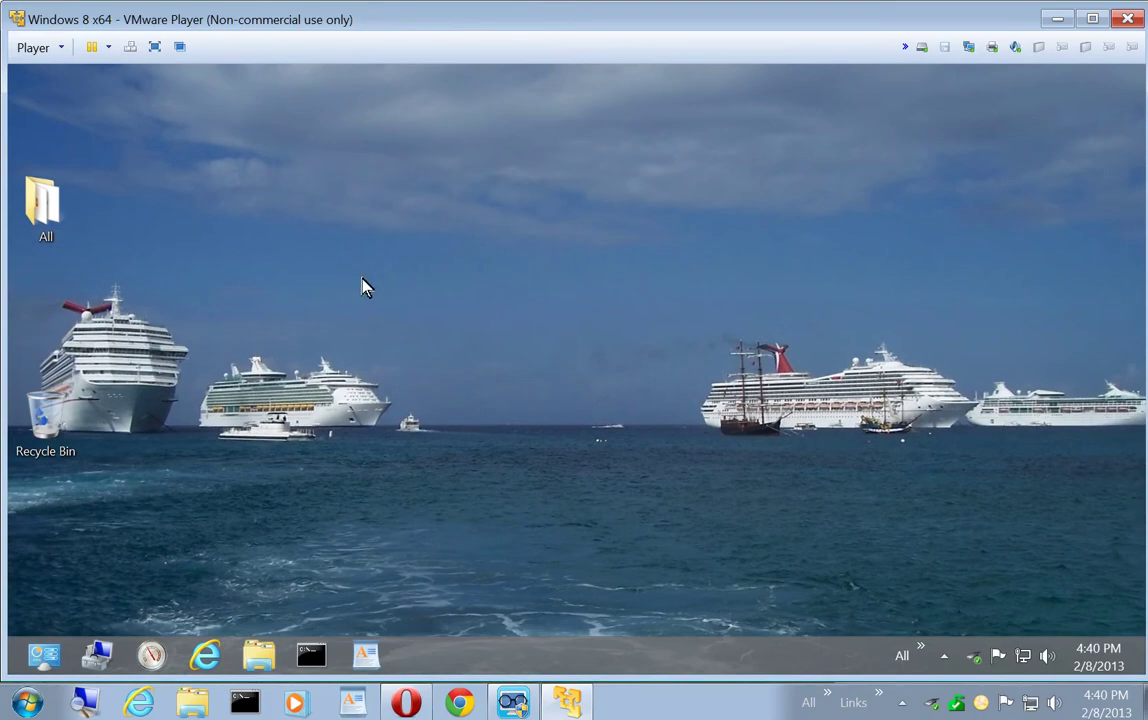
pyautogui.click(576, 709)
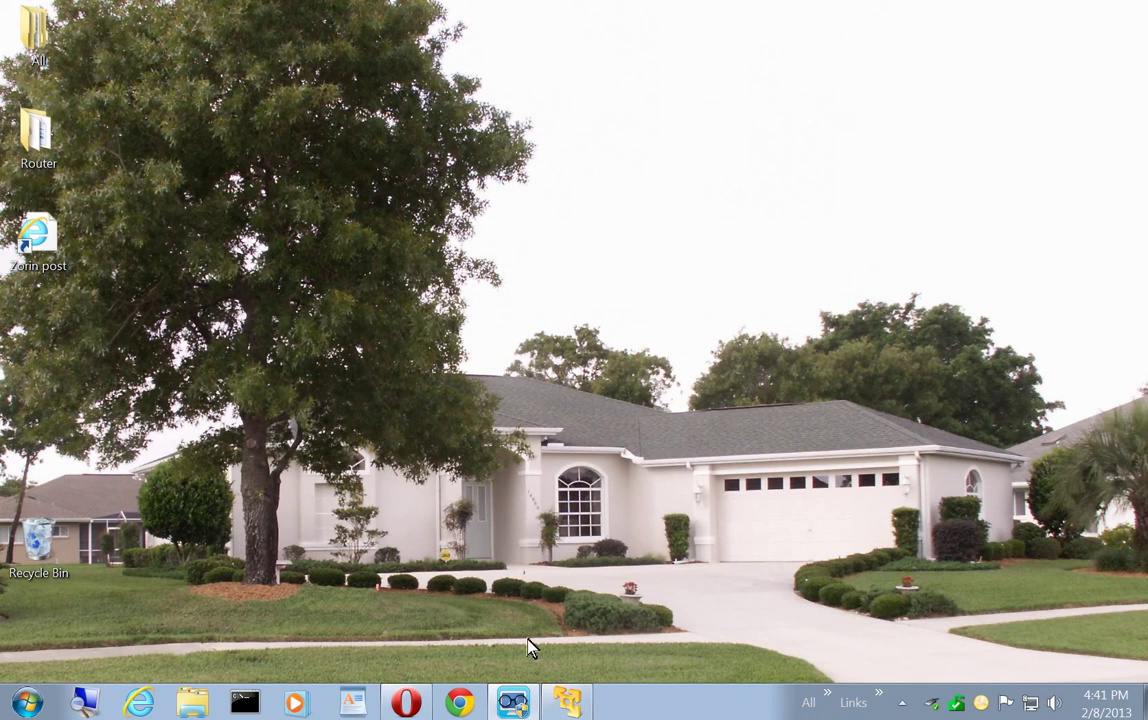
pyautogui.click(566, 706)
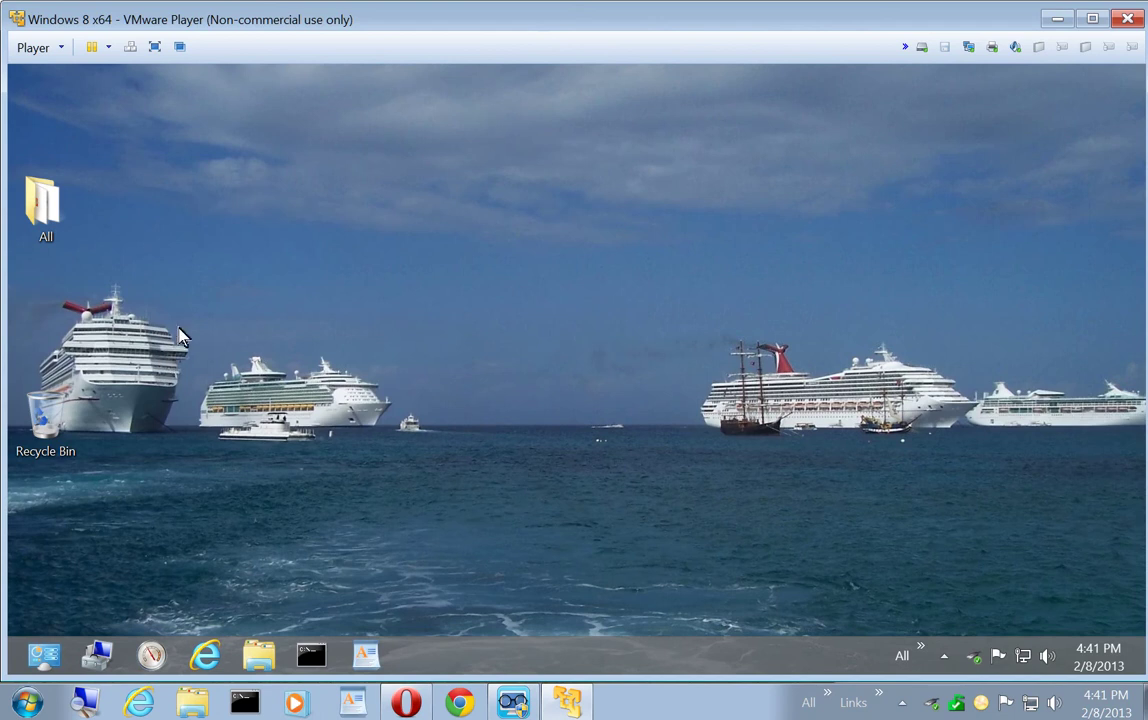
# Open the Sample Pictures folder of the Pictures library on the host computer.
pyautogui.moveTo(2, 216)
pyautogui.click(192, 705)
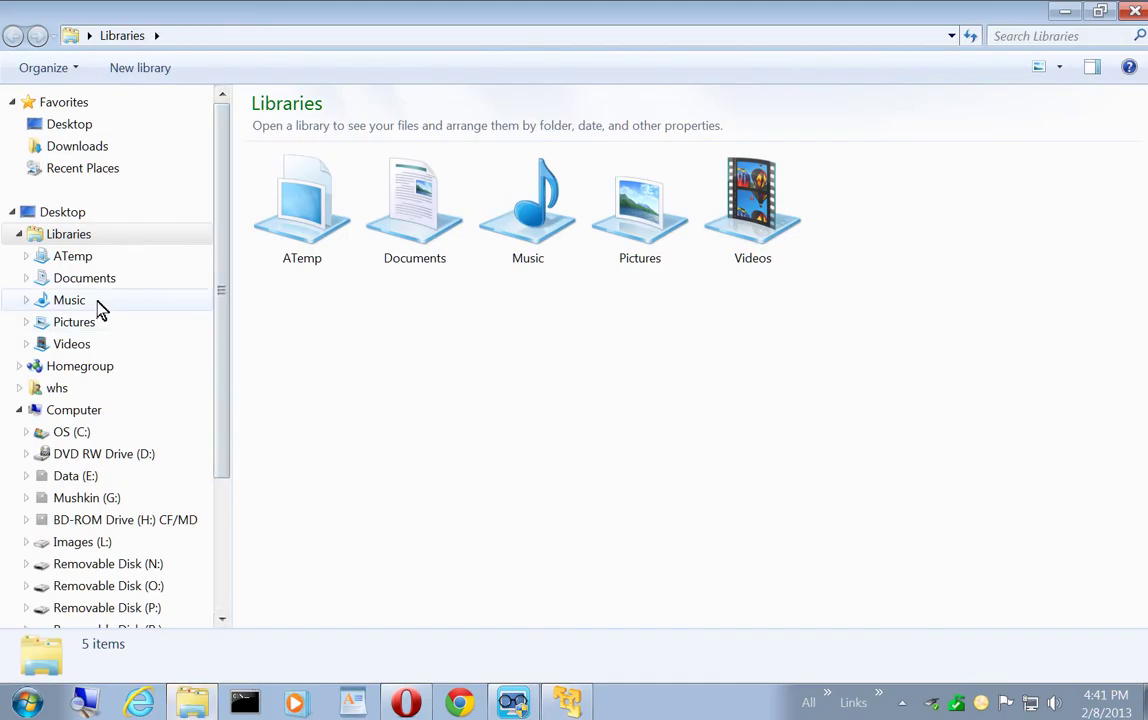
pyautogui.click(84, 325)
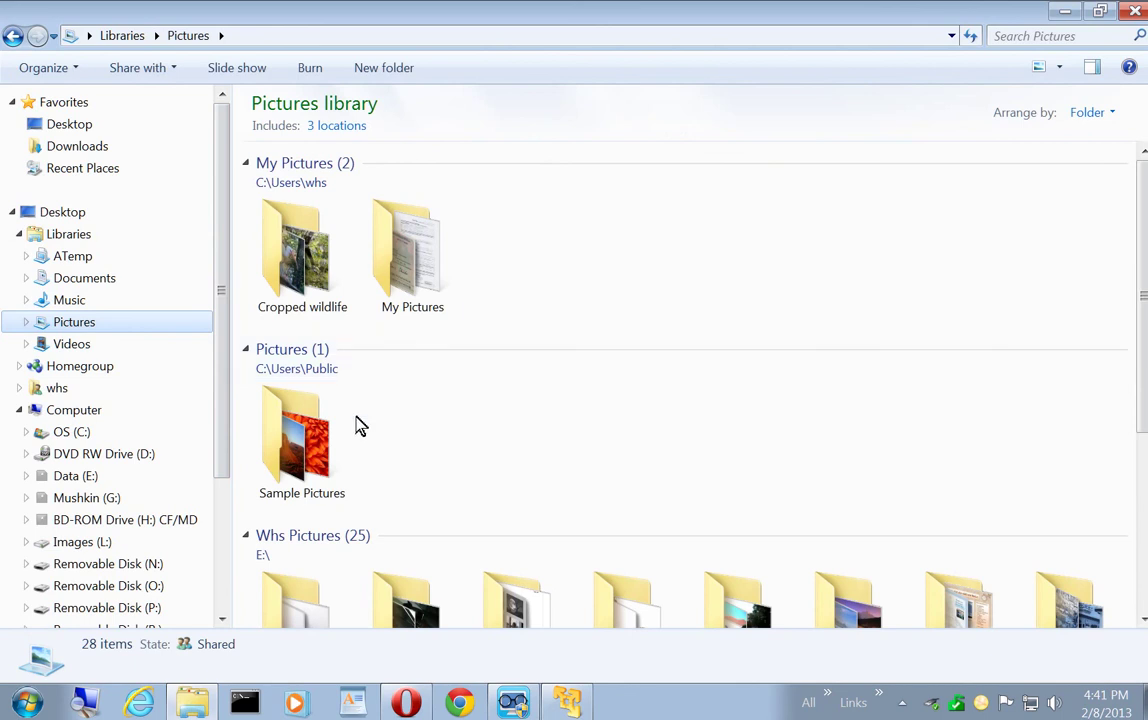
pyautogui.click(297, 445)
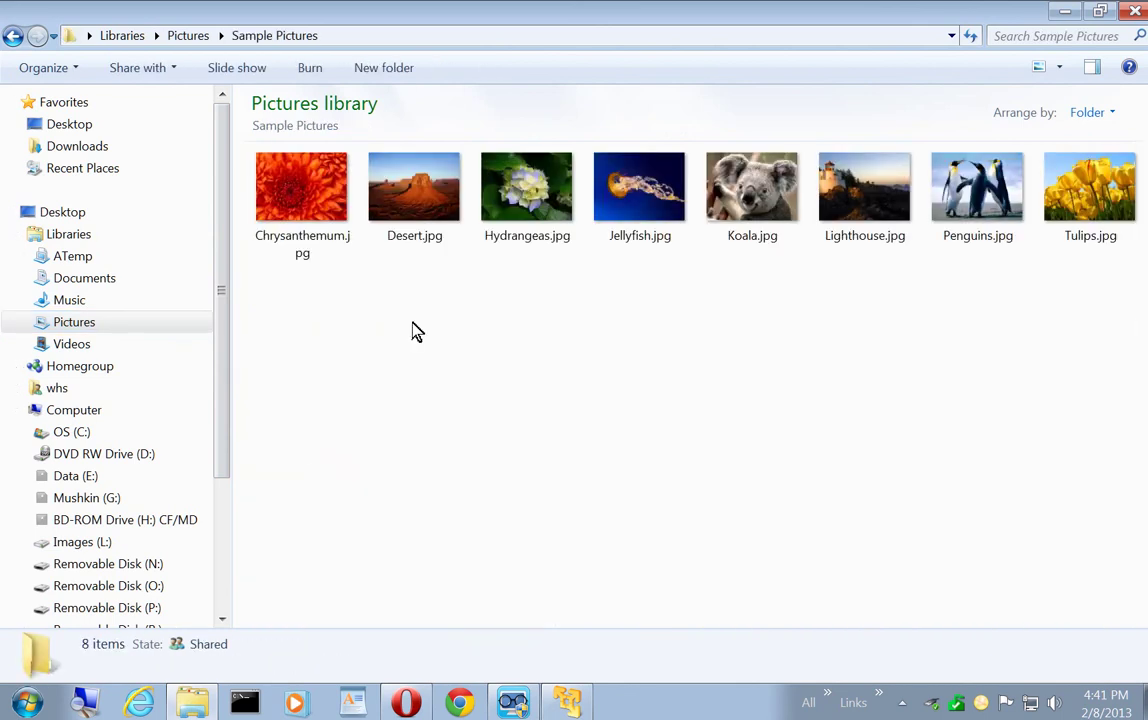
# Copy Desert.jpg from the host's Sample Pictures folder and paste it into the Pictures library of the Windows 8 virtual machine.
pyautogui.rightClick(418, 212)
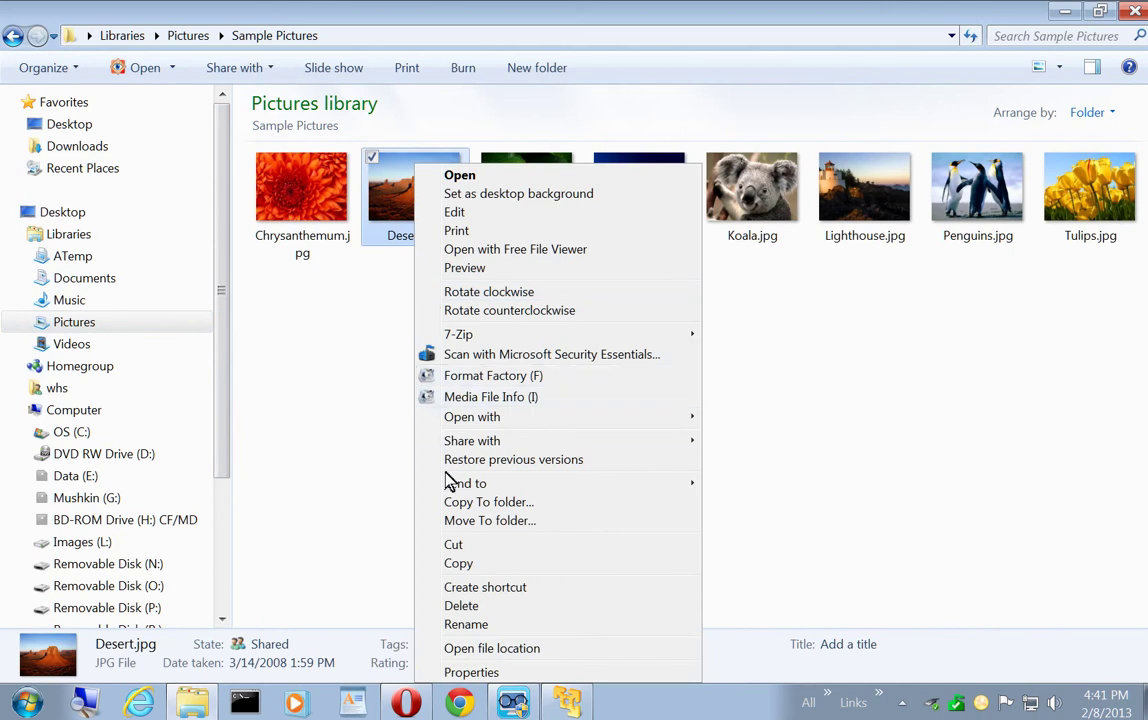
pyautogui.click(458, 564)
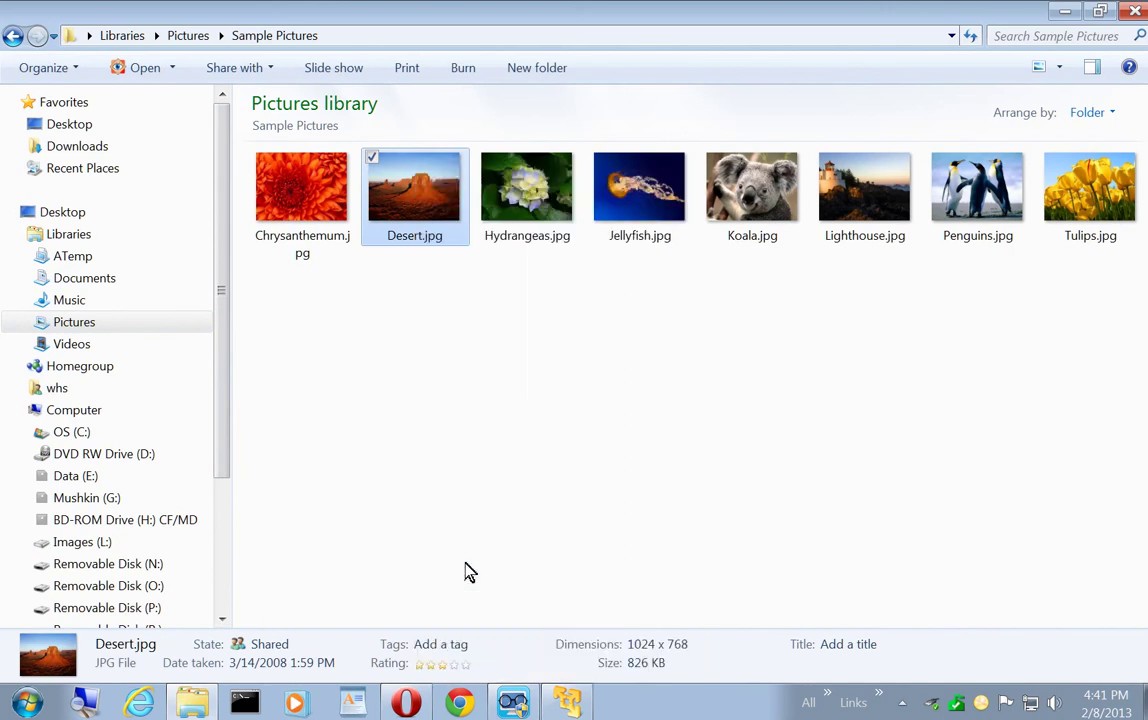
pyautogui.click(200, 710)
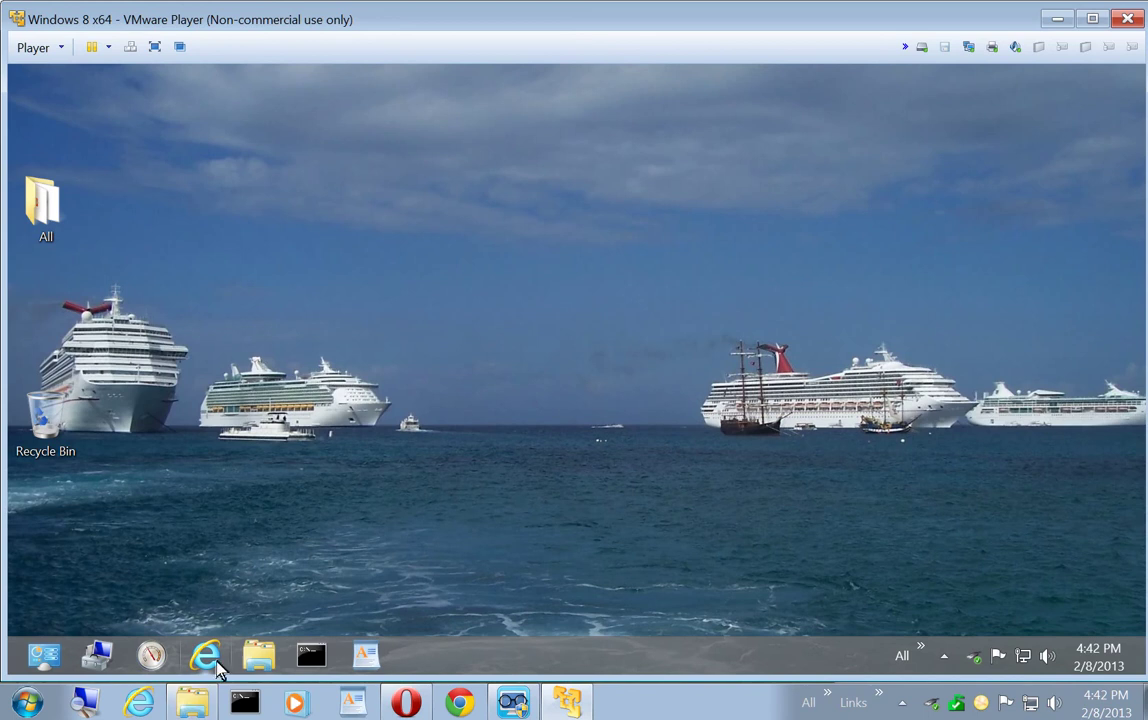
pyautogui.click(256, 658)
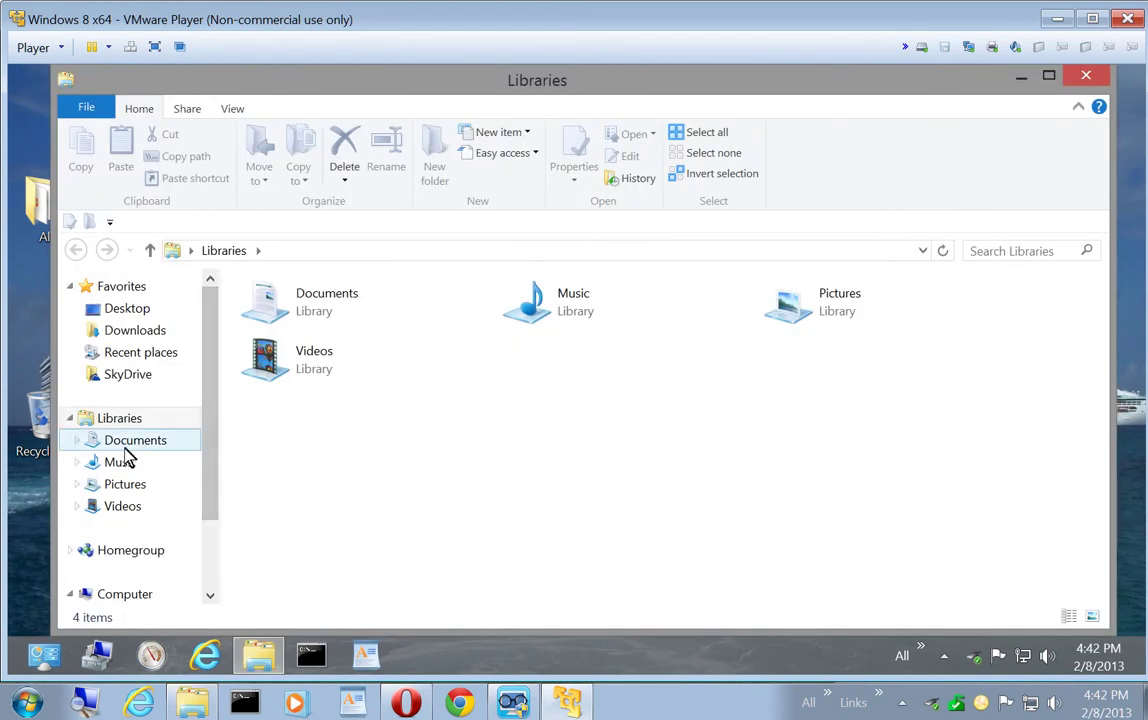
pyautogui.click(126, 485)
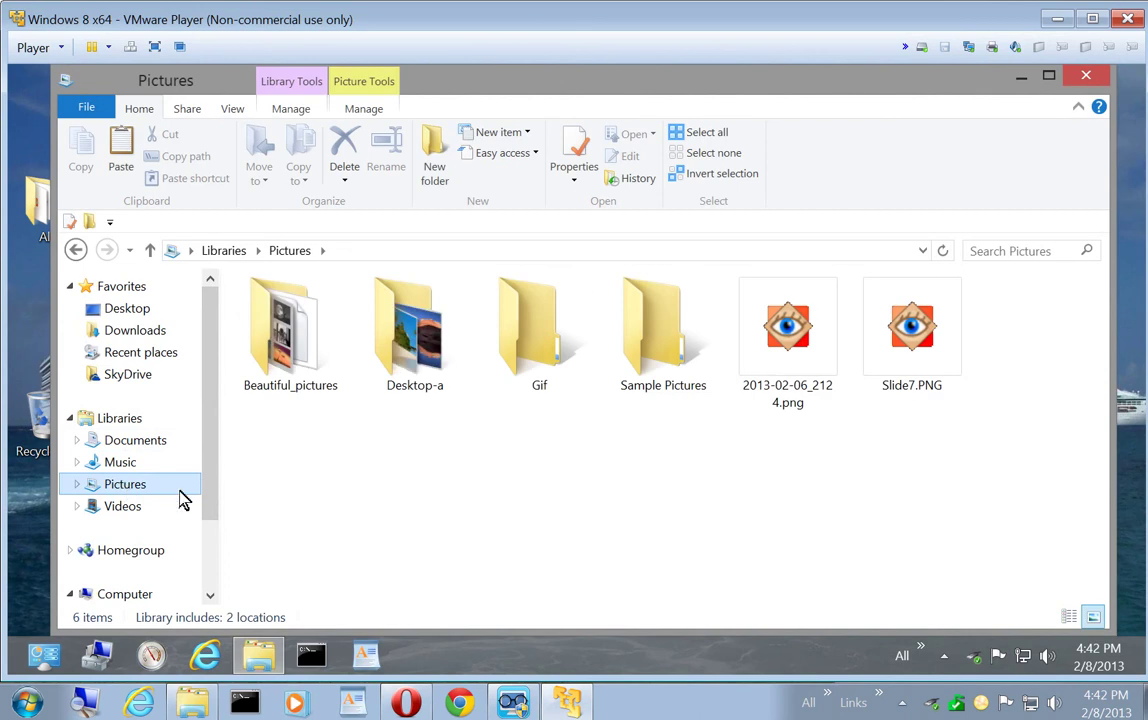
pyautogui.rightClick(405, 481)
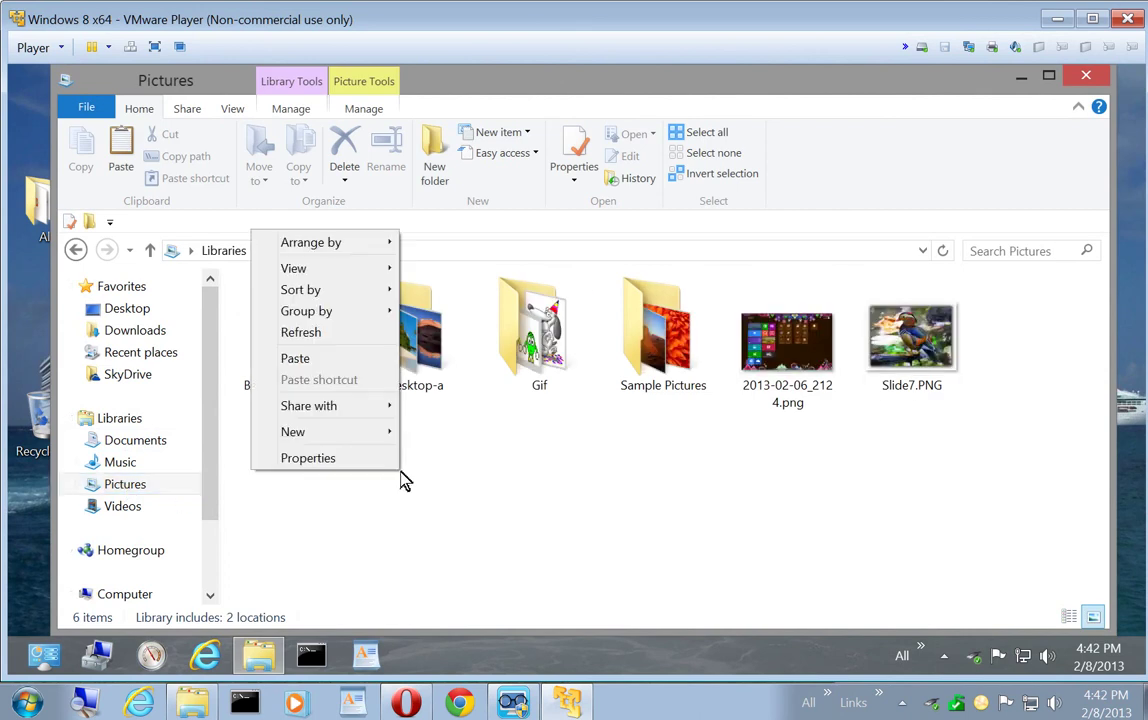
pyautogui.click(305, 359)
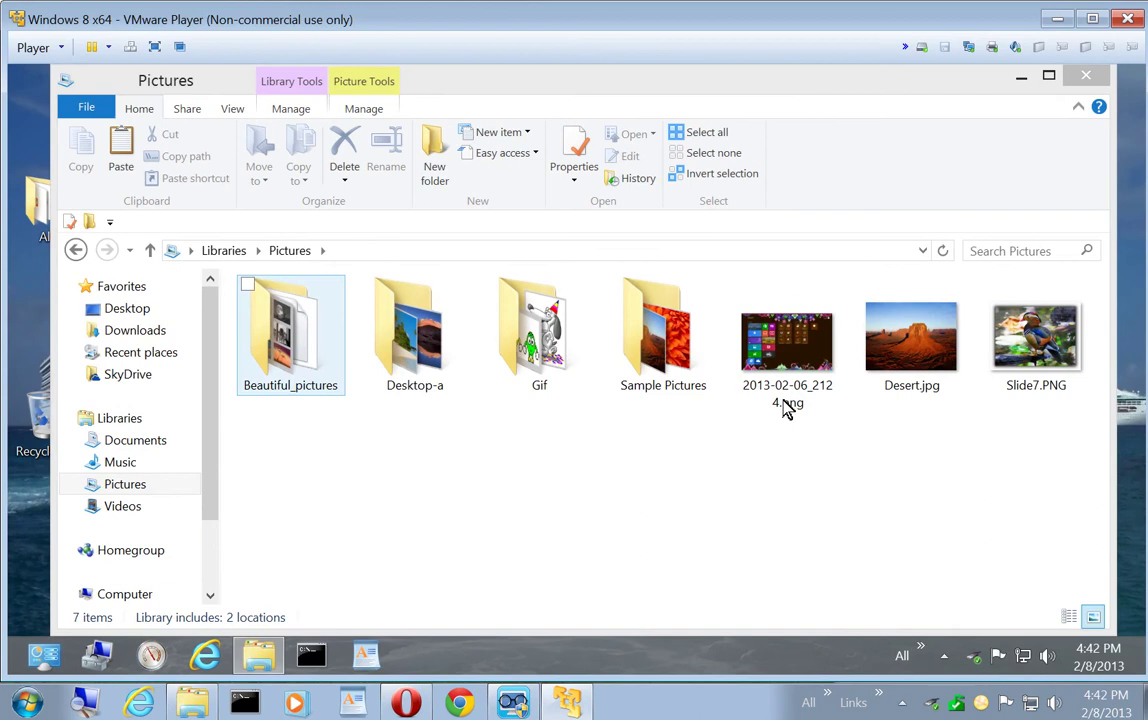
# View the pasted Desert.jpg in the guest's image viewer, then close the viewer and the Pictures window.
pyautogui.click(918, 352)
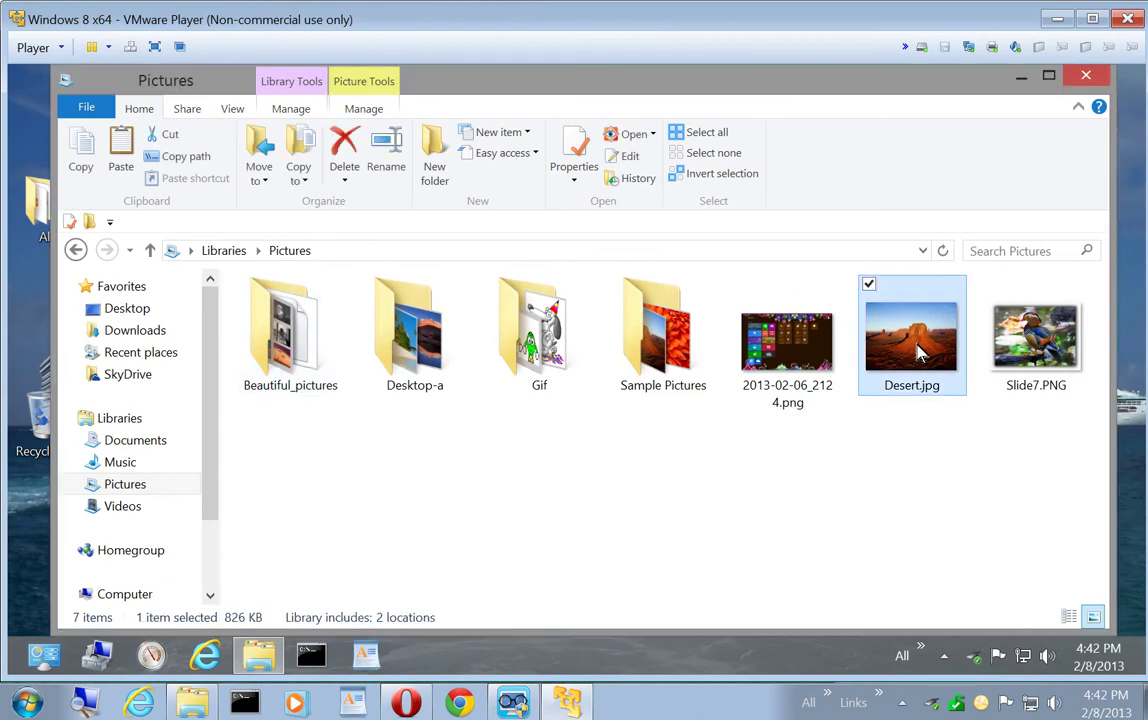
pyautogui.doubleClick(918, 352)
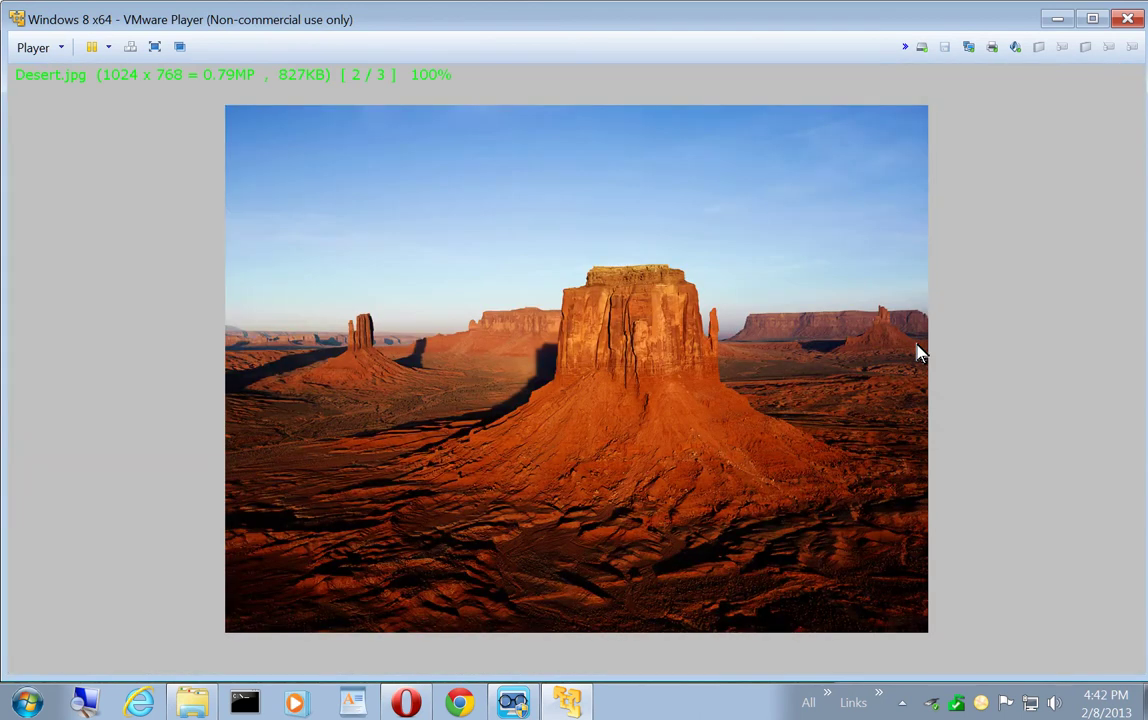
pyautogui.press('Escape')
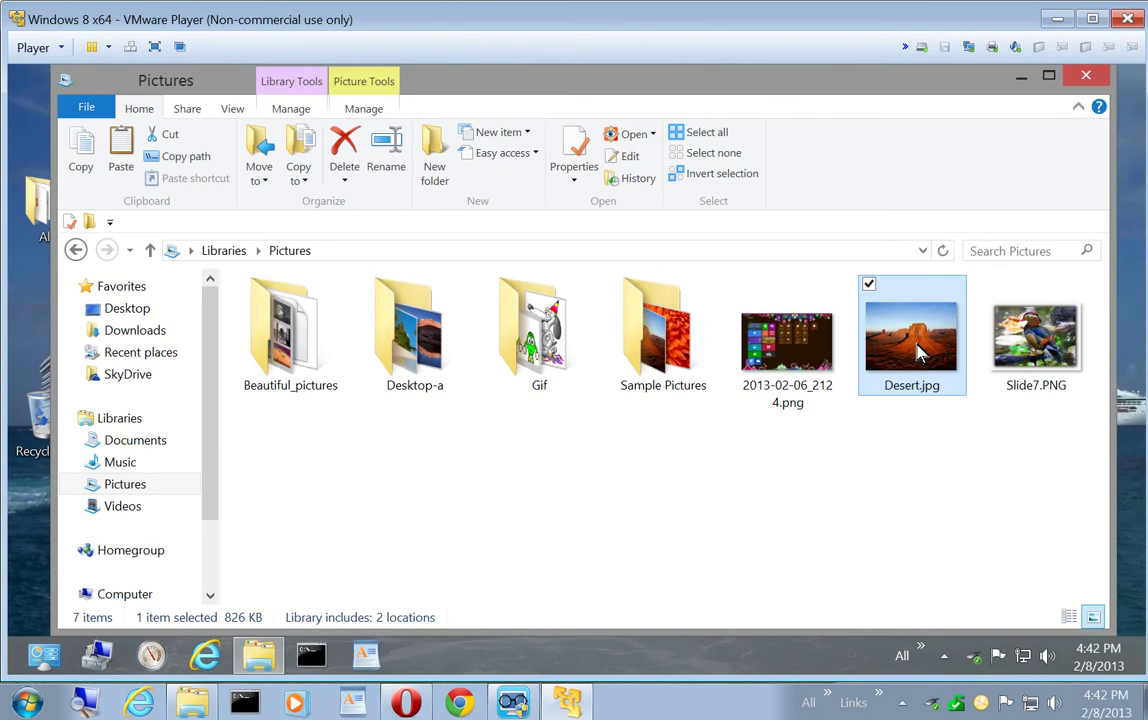
pyautogui.click(1086, 80)
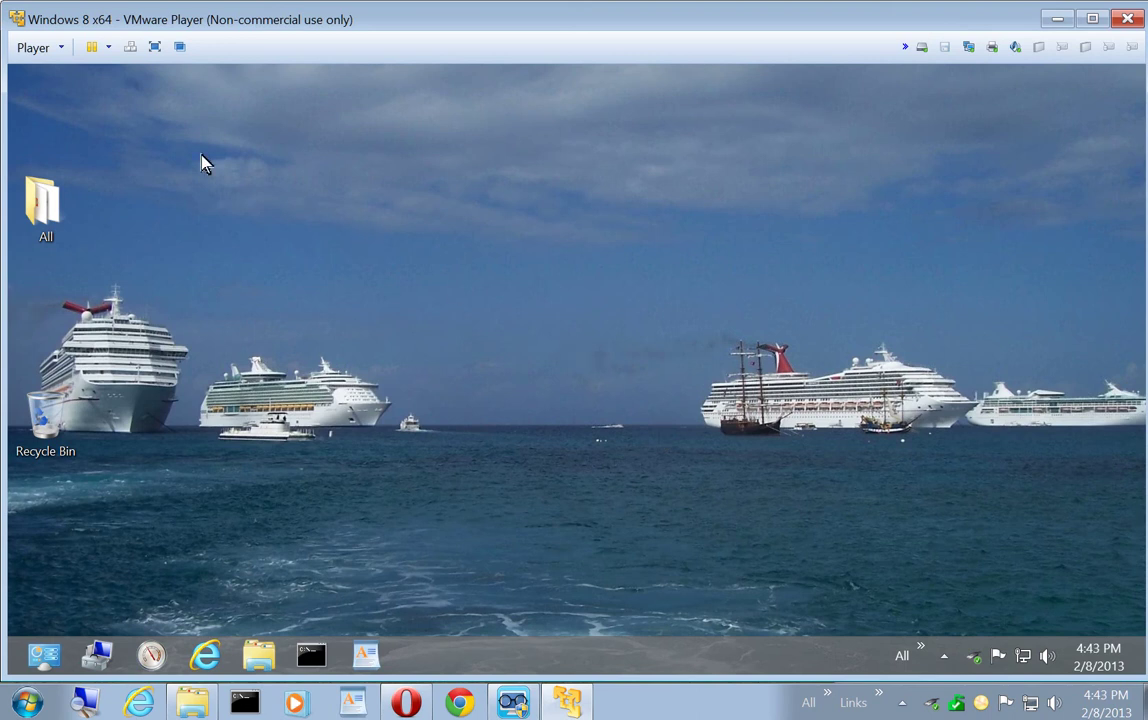
# Switch the virtual machine to full screen, reveal its control bar and return it to a window.
pyautogui.click(154, 48)
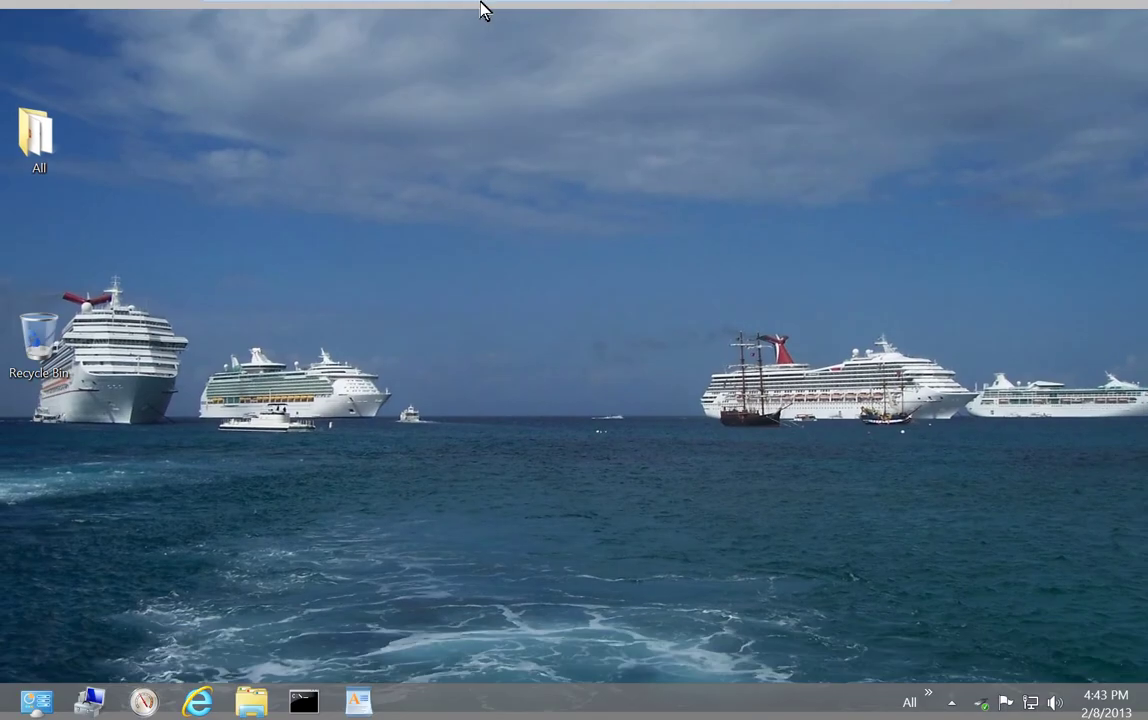
pyautogui.moveTo(478, 9)
pyautogui.moveTo(423, 6)
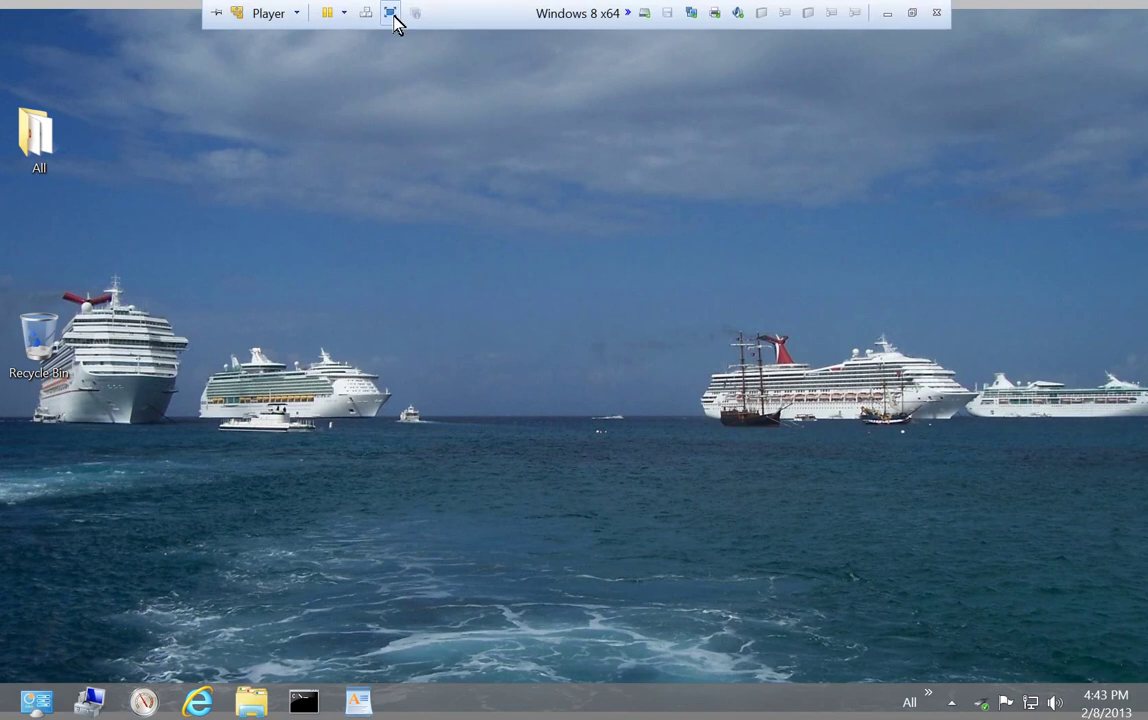
pyautogui.click(391, 13)
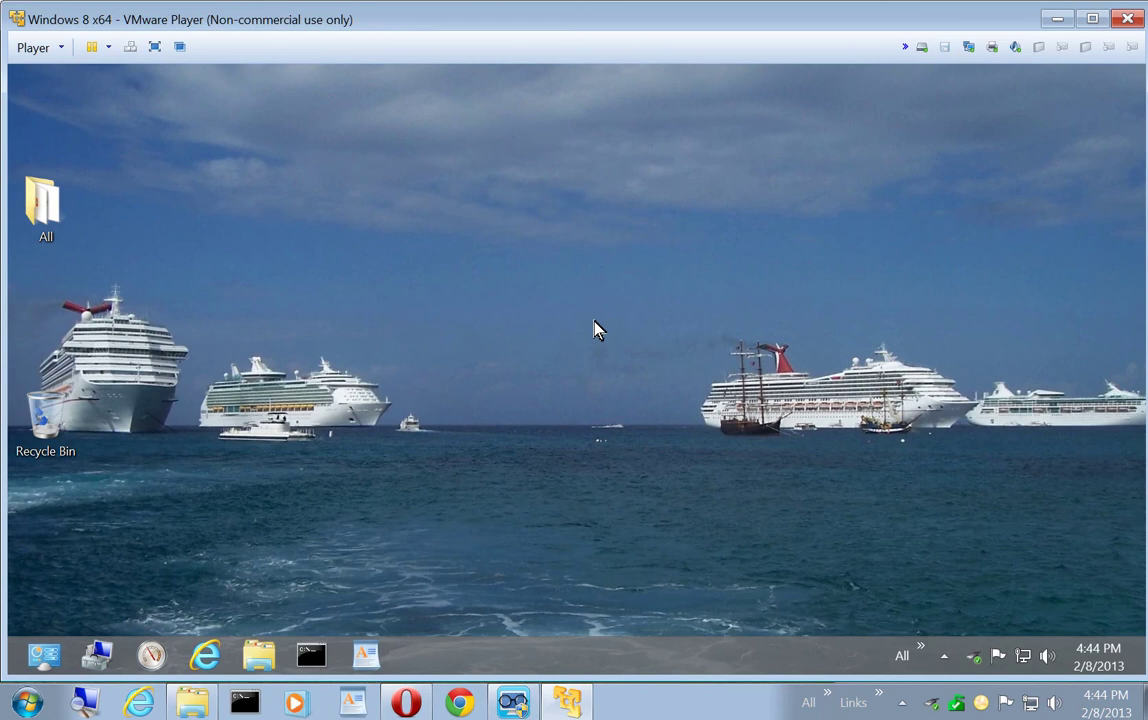
# Examine the guest's physical memory usage in Resource Monitor, opened from Performance Monitor, and close both windows.
pyautogui.click(150, 656)
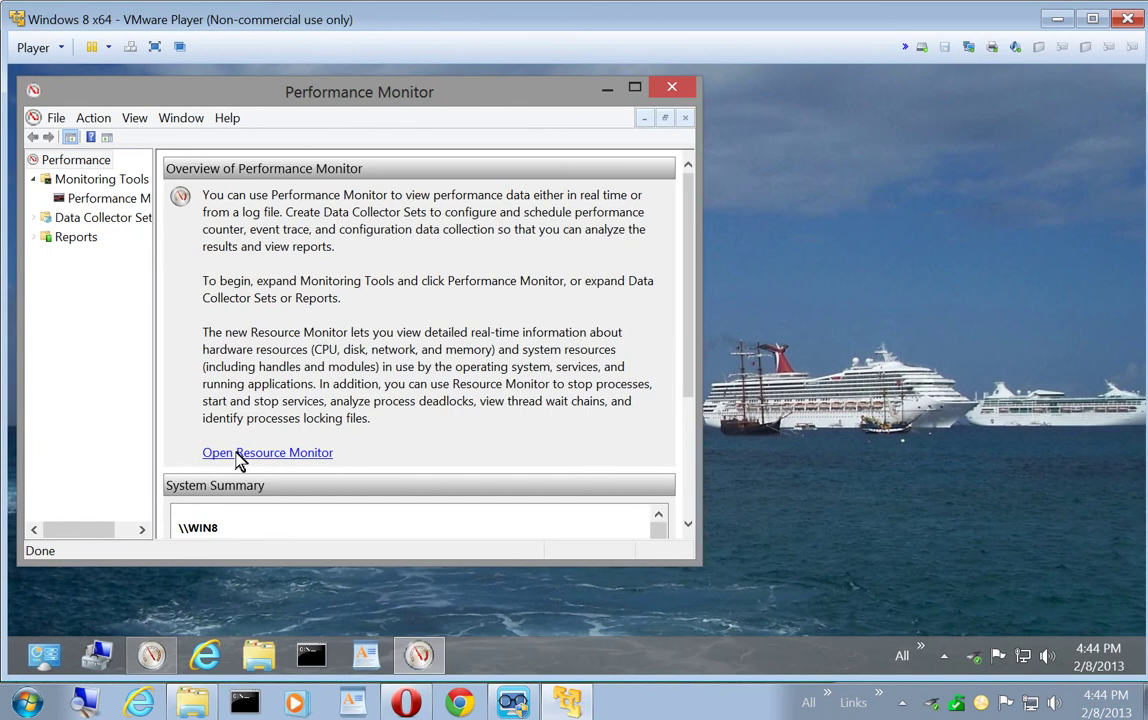
pyautogui.click(240, 455)
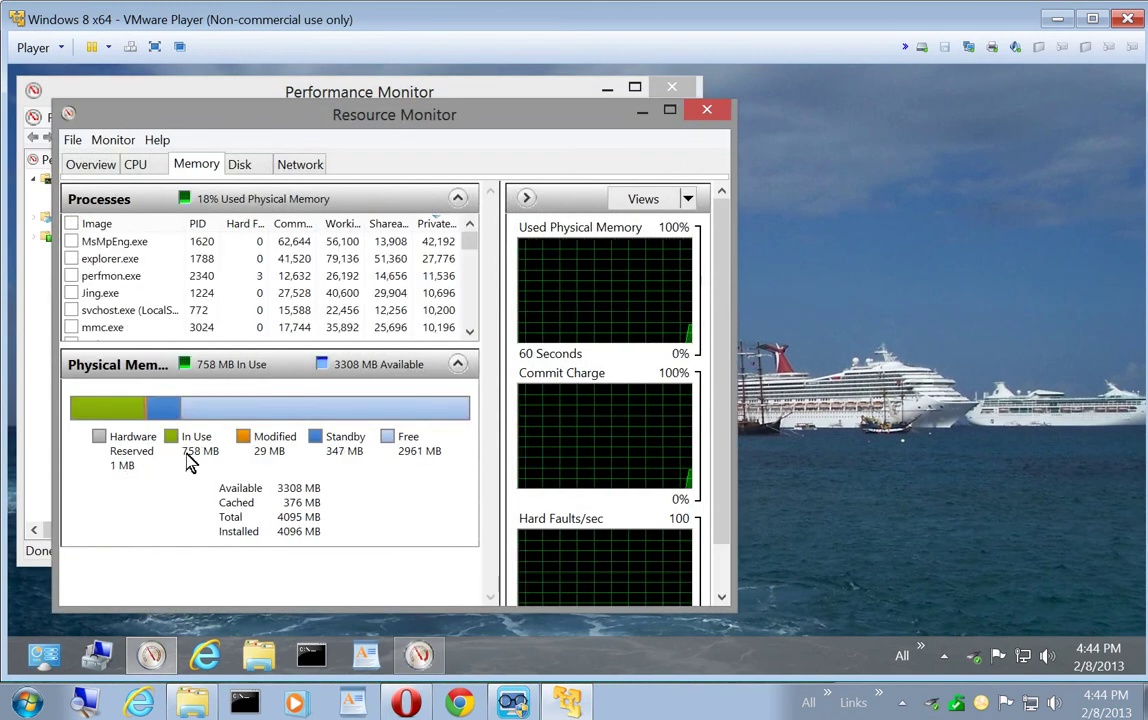
pyautogui.moveTo(200, 462)
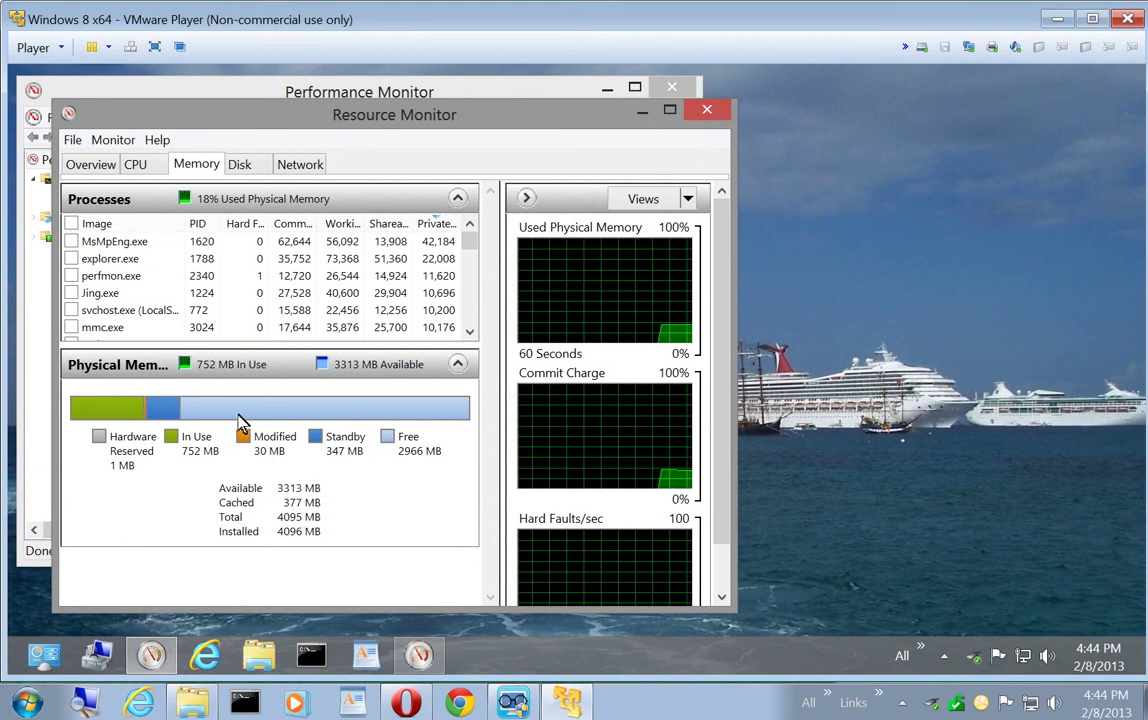
pyautogui.moveTo(219, 417)
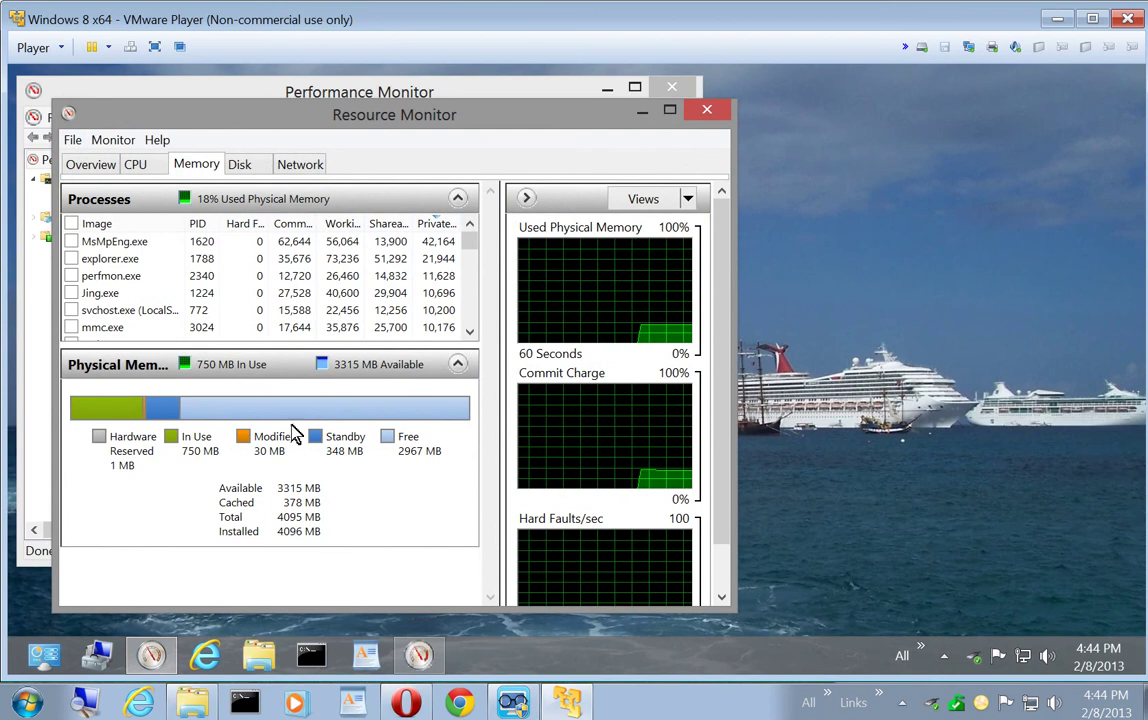
pyautogui.moveTo(440, 415)
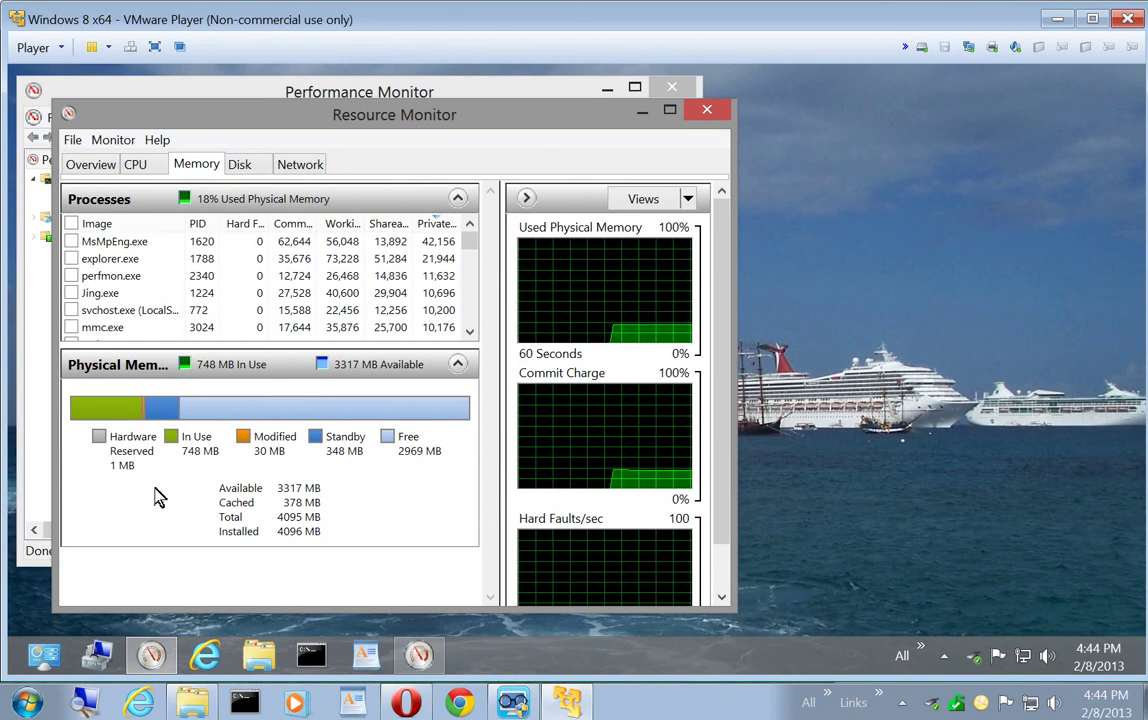
pyautogui.click(707, 114)
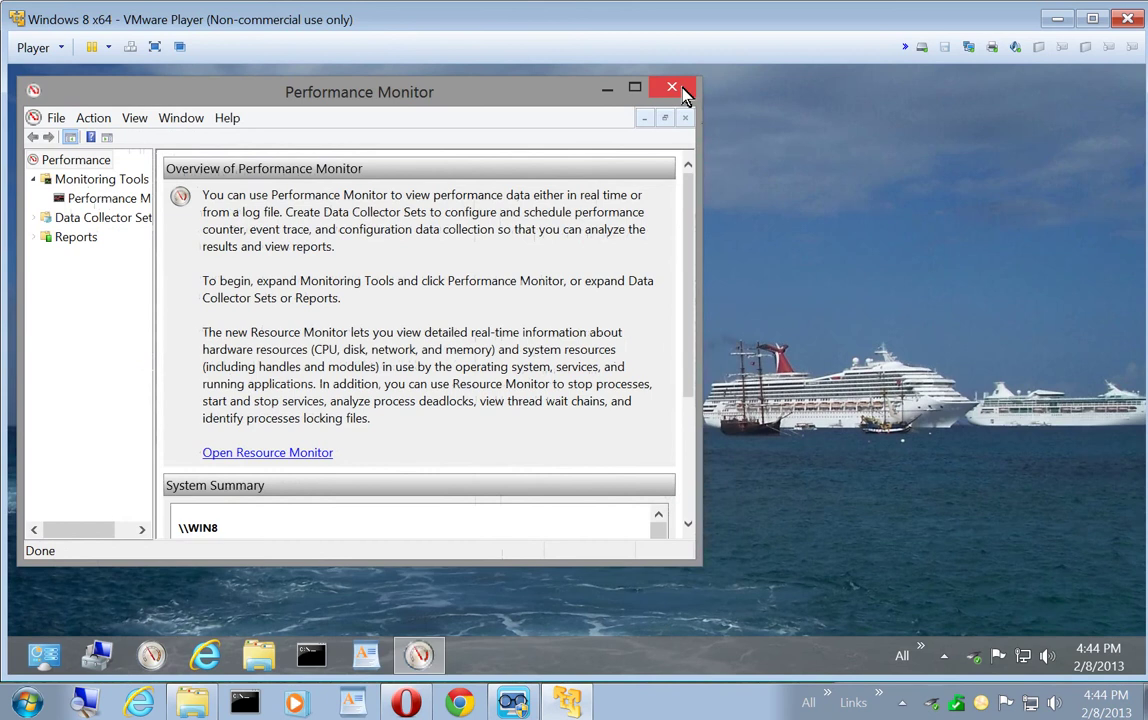
pyautogui.click(683, 92)
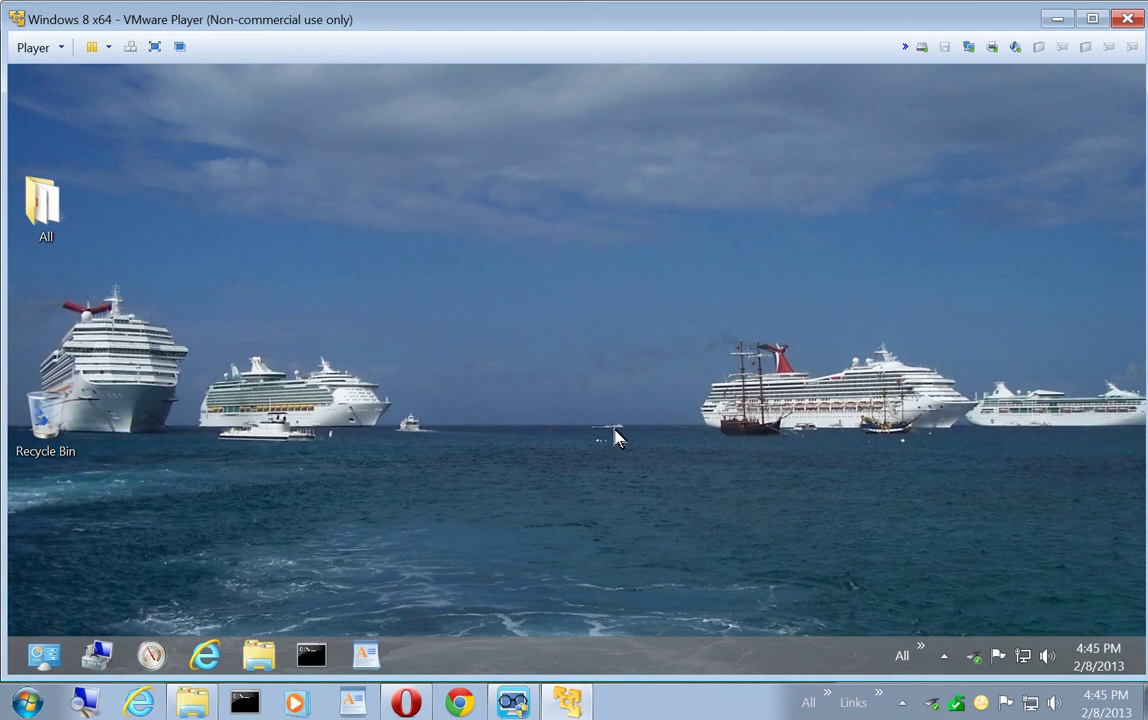
# Shut down the Windows 8 guest from its Settings power options.
pyautogui.press('super+i')
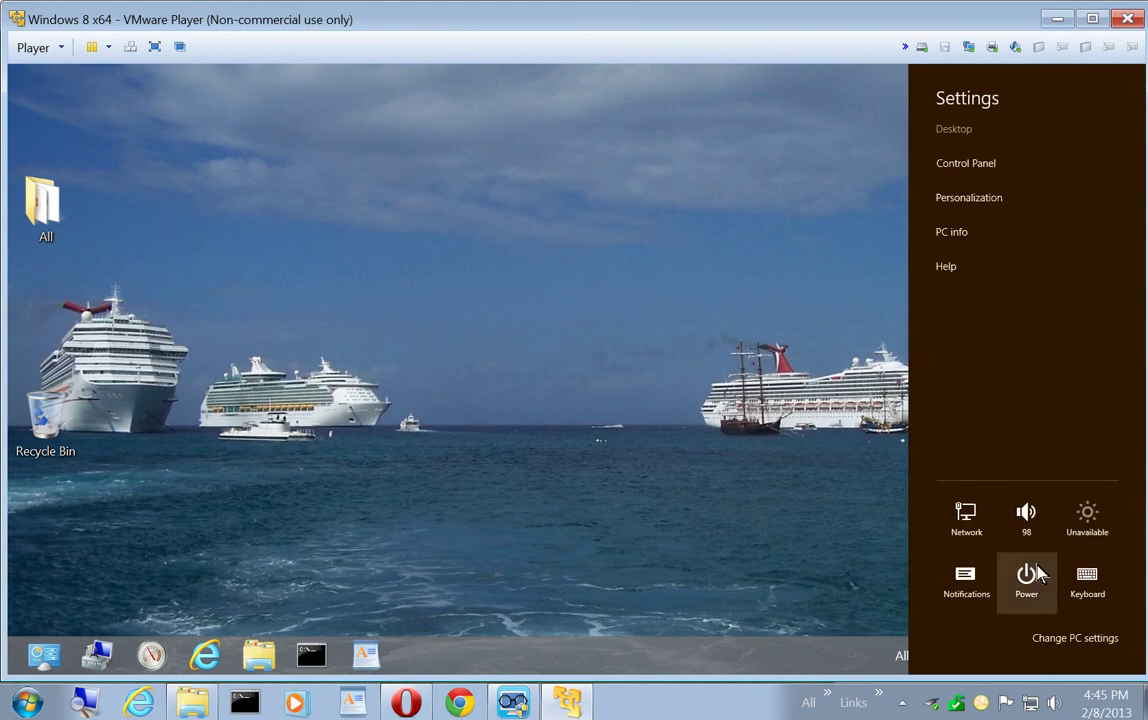
pyautogui.click(1028, 578)
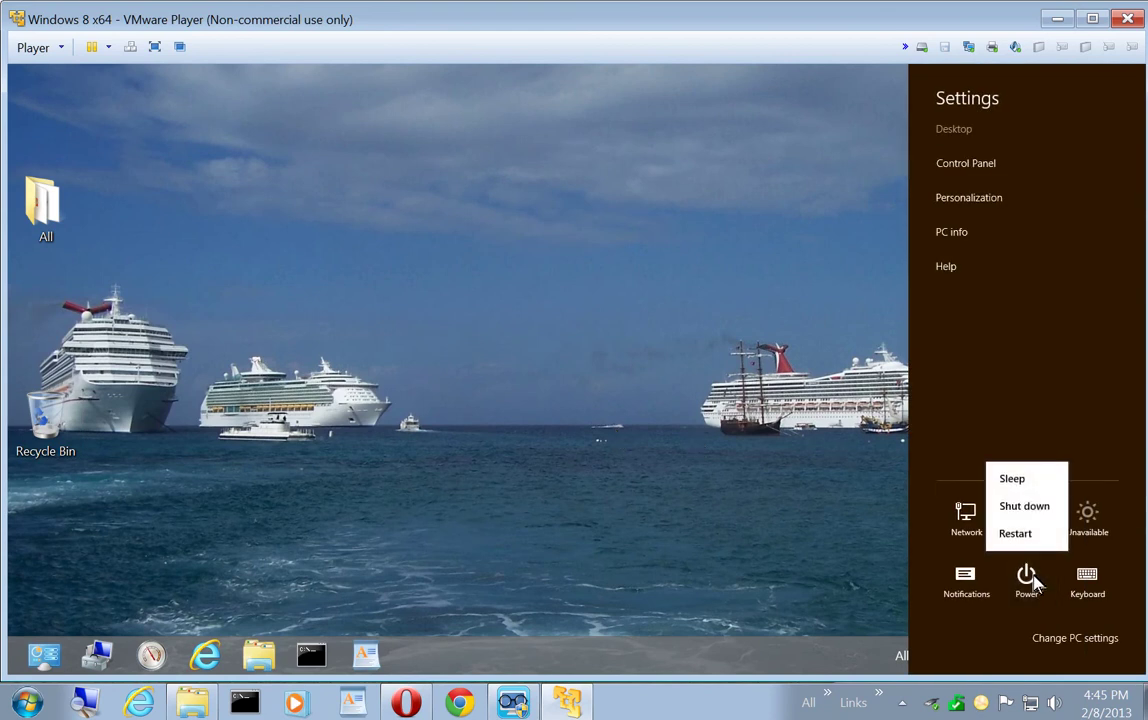
pyautogui.click(1024, 507)
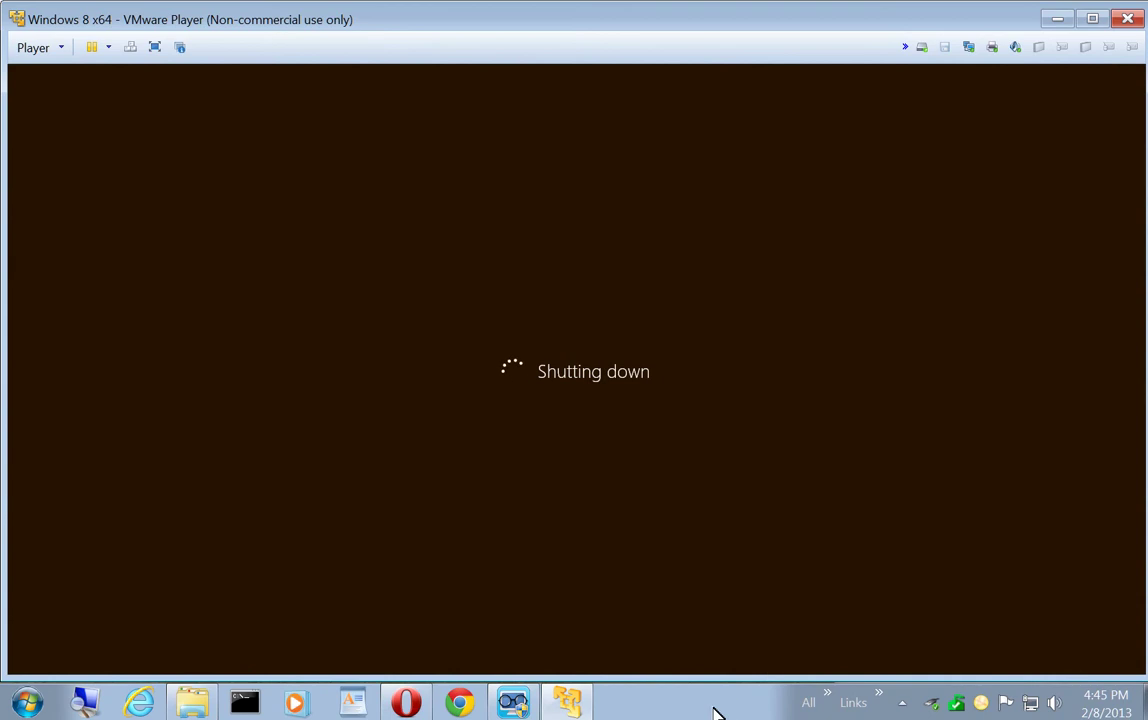